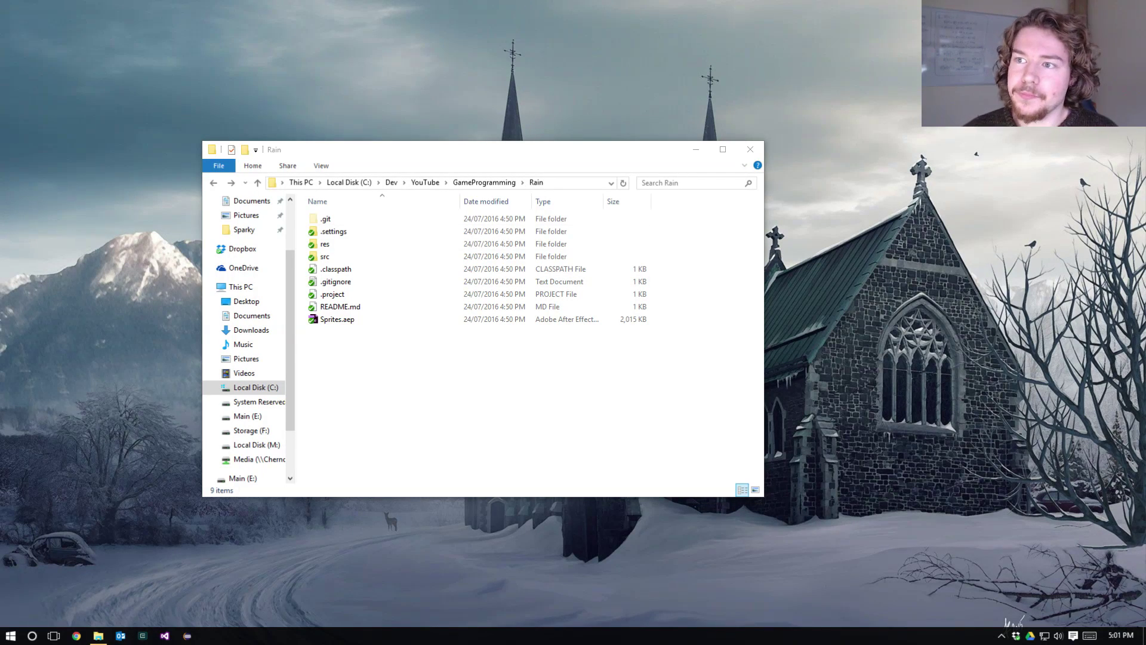
# - Switch to the browser showing the GameProgramming repository and merge the Patreon page into the same window
pyautogui.moveTo(368, 361); pyautogui.dragTo(485, 429)
pyautogui.hotkey('alt', 'Tab')
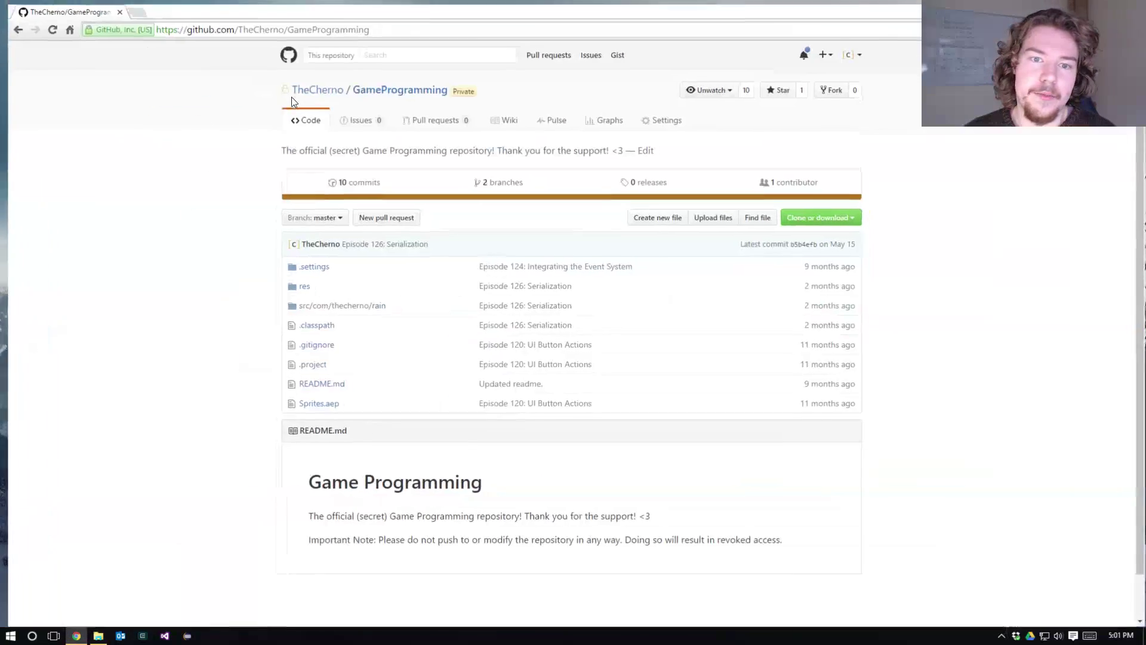
pyautogui.moveTo(503, 5); pyautogui.dragTo(521, 47)
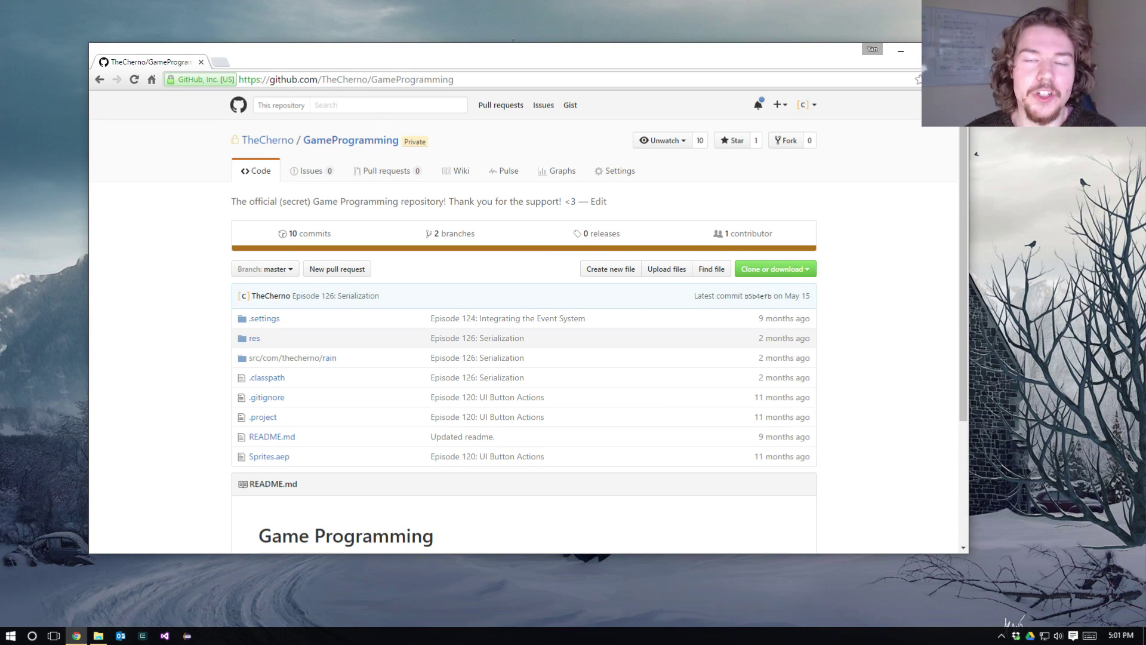
pyautogui.moveTo(1134, 197); pyautogui.dragTo(404, 61)
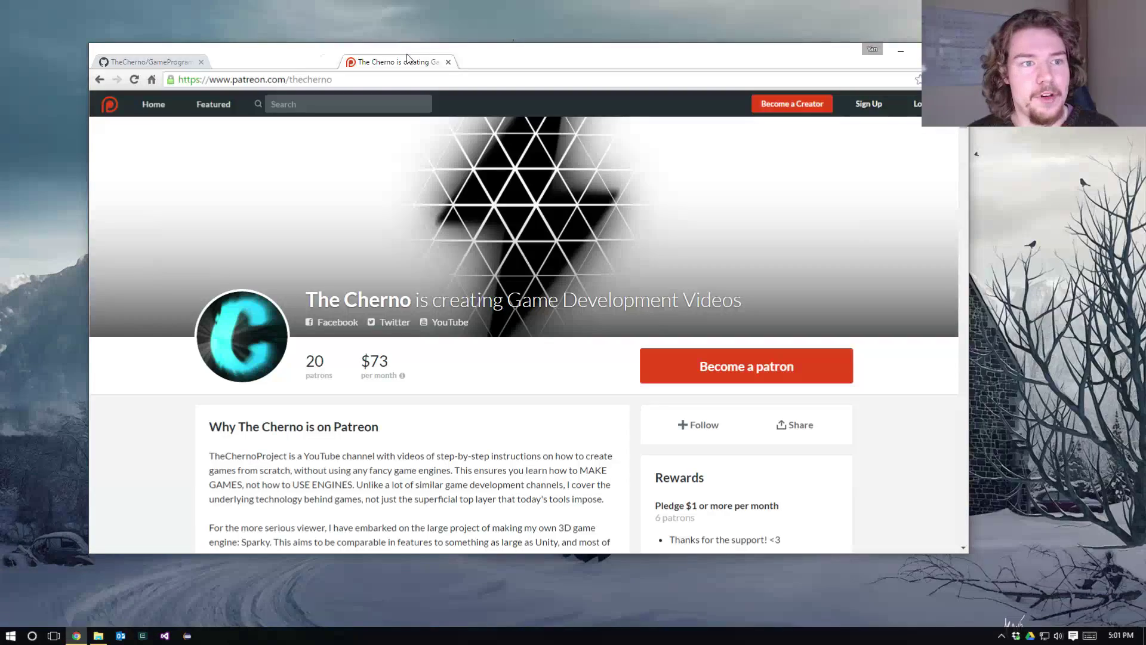
# - Review the reward tiers on the Patreon page, highlighting the $5 pledge amount
pyautogui.scroll(-6, 482, 165)
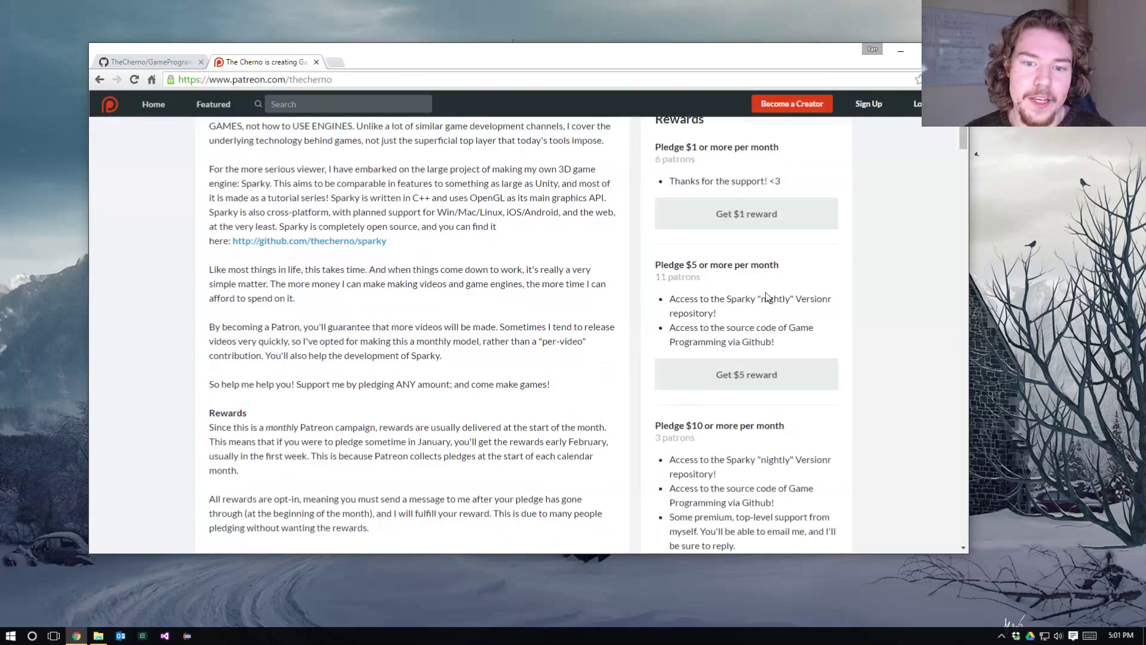
pyautogui.moveTo(687, 265); pyautogui.dragTo(698, 264)
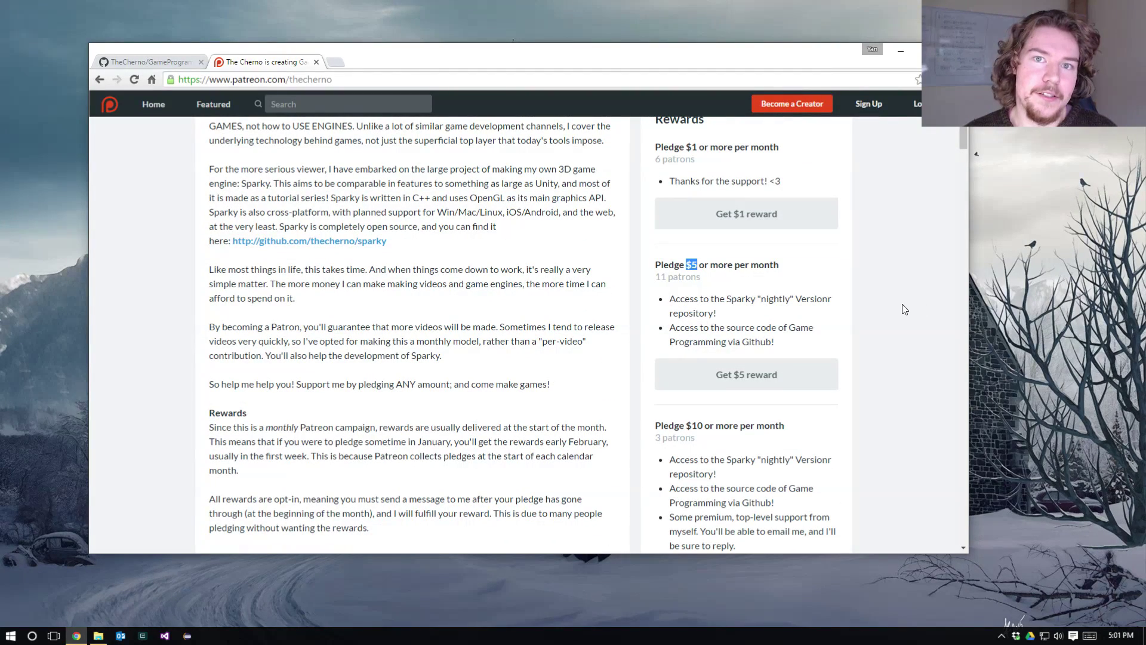
pyautogui.scroll(-1, 903, 257)
pyautogui.click(904, 259)
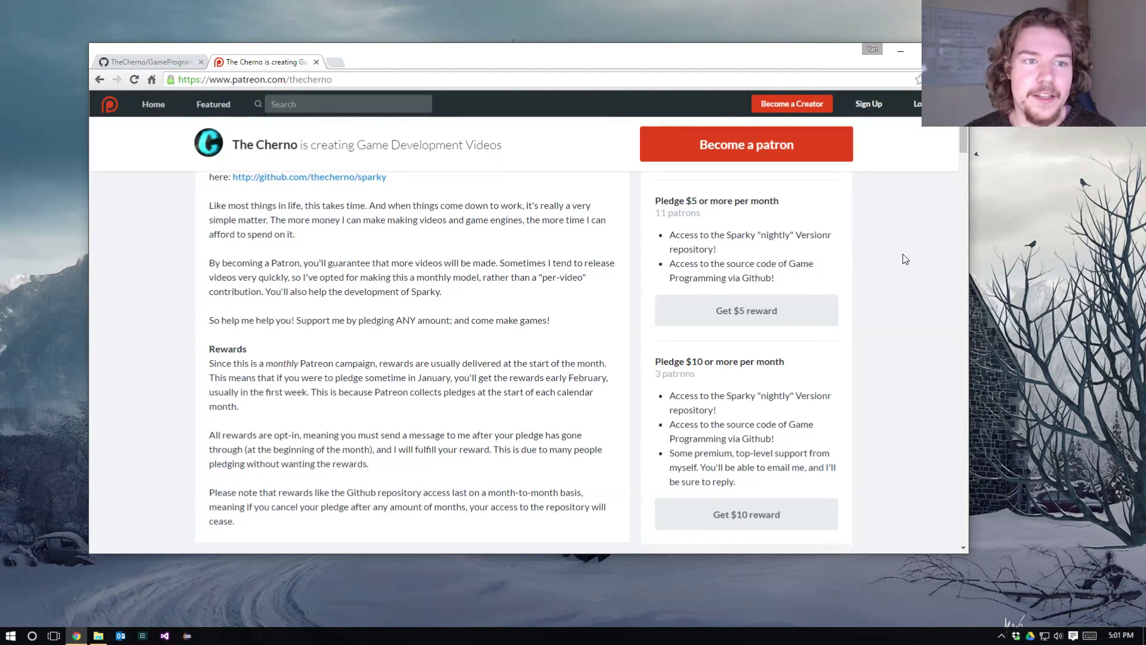
pyautogui.scroll(7, 774, 326)
# - Look over the GameProgramming repository's file list and readme, checking back once with the Patreon rewards
pyautogui.click(172, 61)
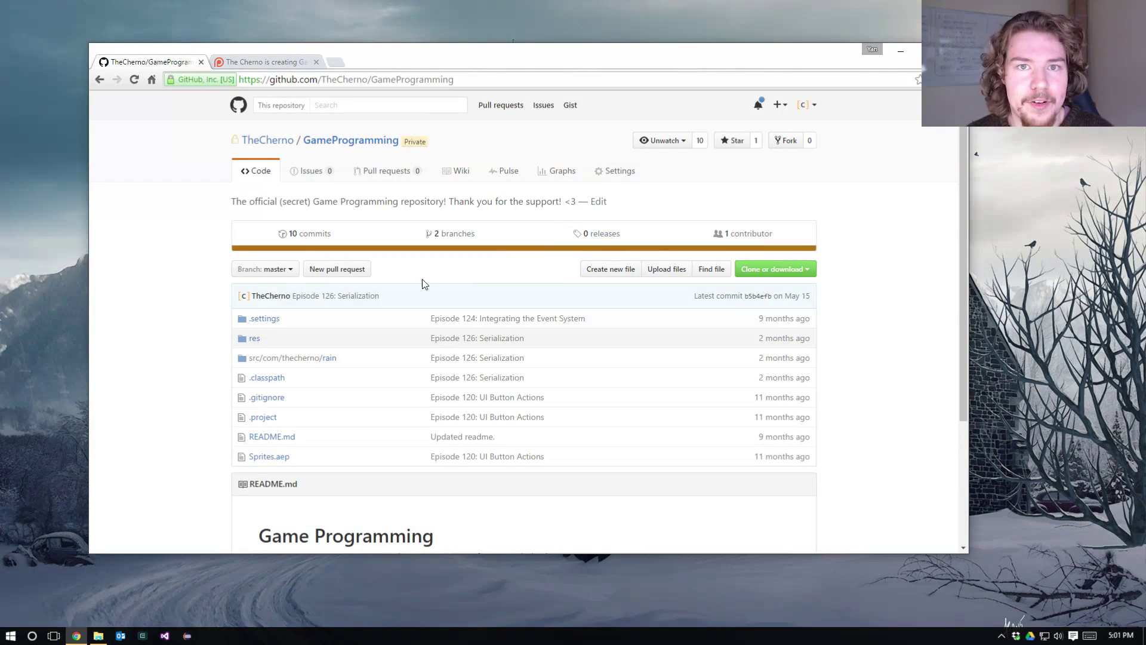
pyautogui.click(262, 61)
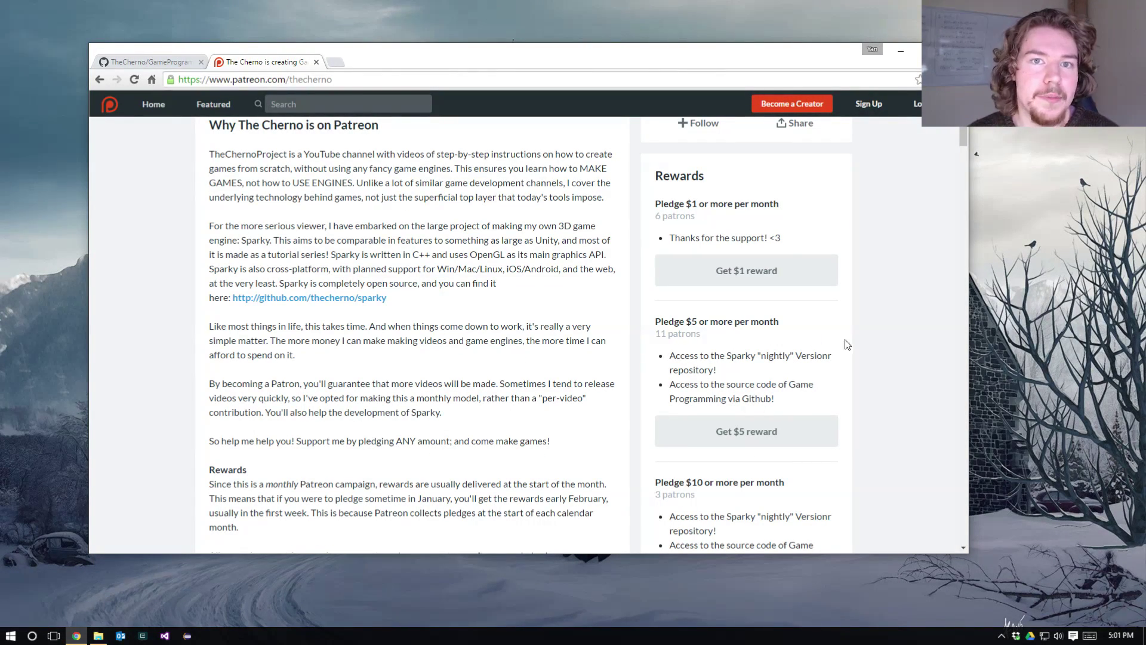
pyautogui.click(167, 63)
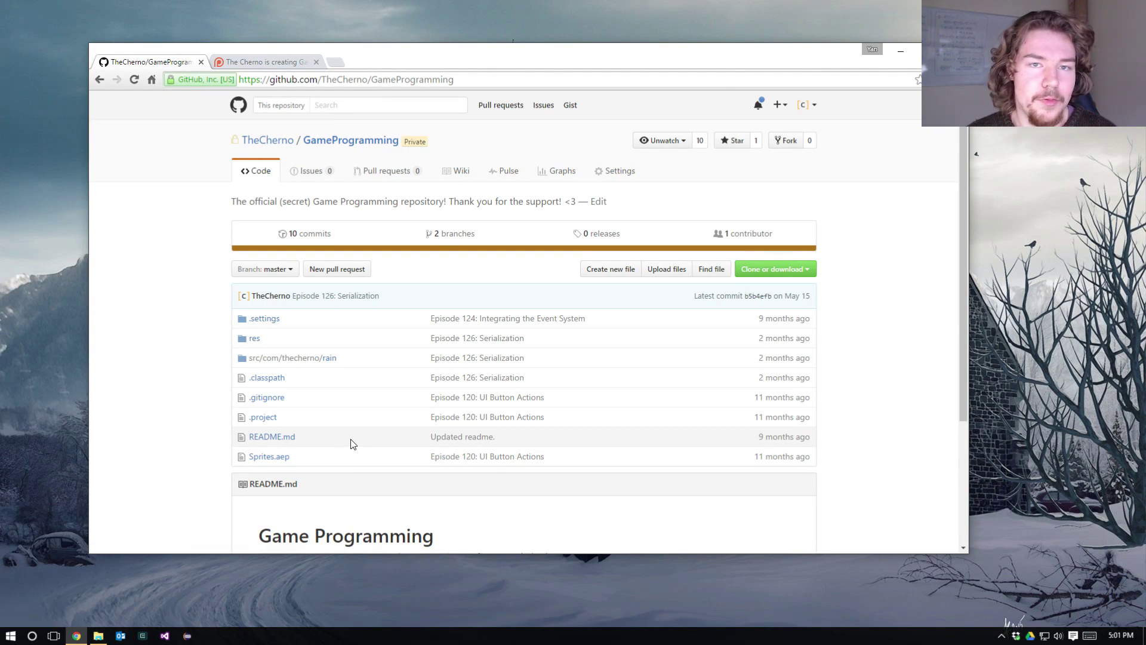
pyautogui.scroll(-1, 202, 353)
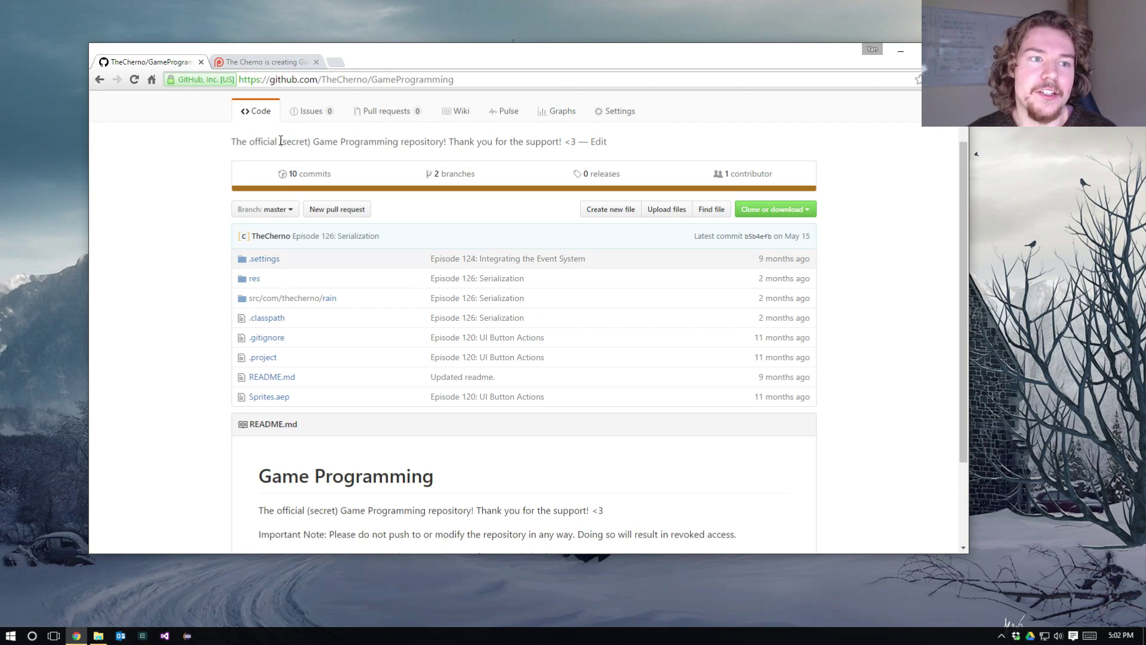
pyautogui.scroll(1, 185, 338)
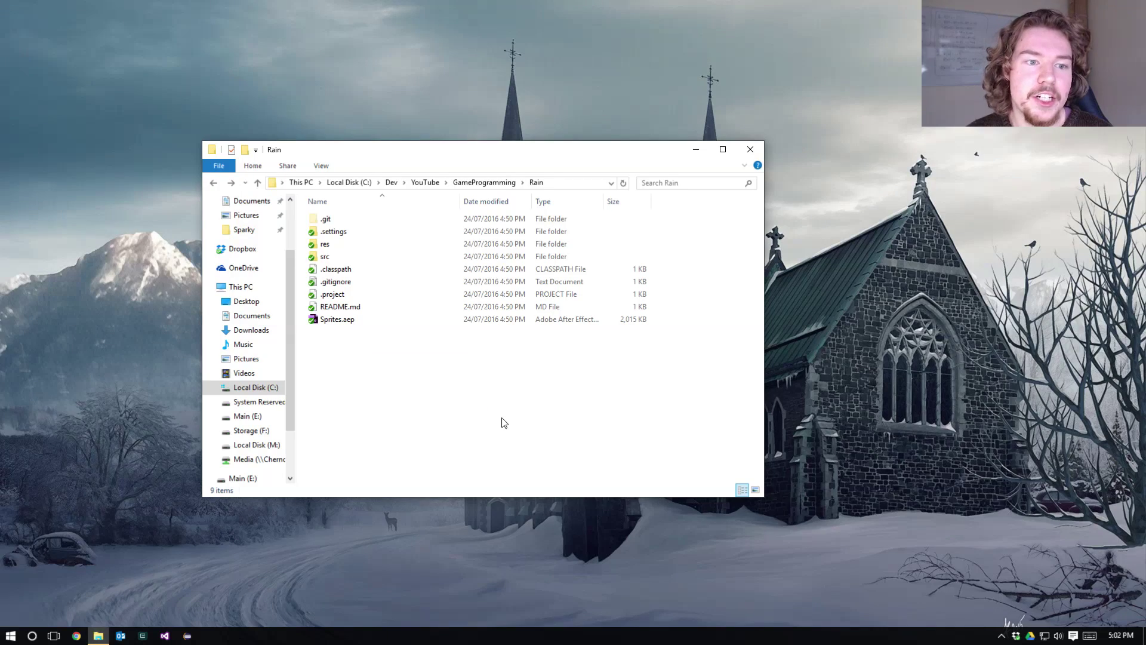
# - Return to the browser, open the master branch's commit history and highlight the "Episode 126: Serialization" commit
pyautogui.hotkey('alt', 'Tab')
pyautogui.moveTo(461, 170); pyautogui.dragTo(448, 80)
pyautogui.click(348, 246)
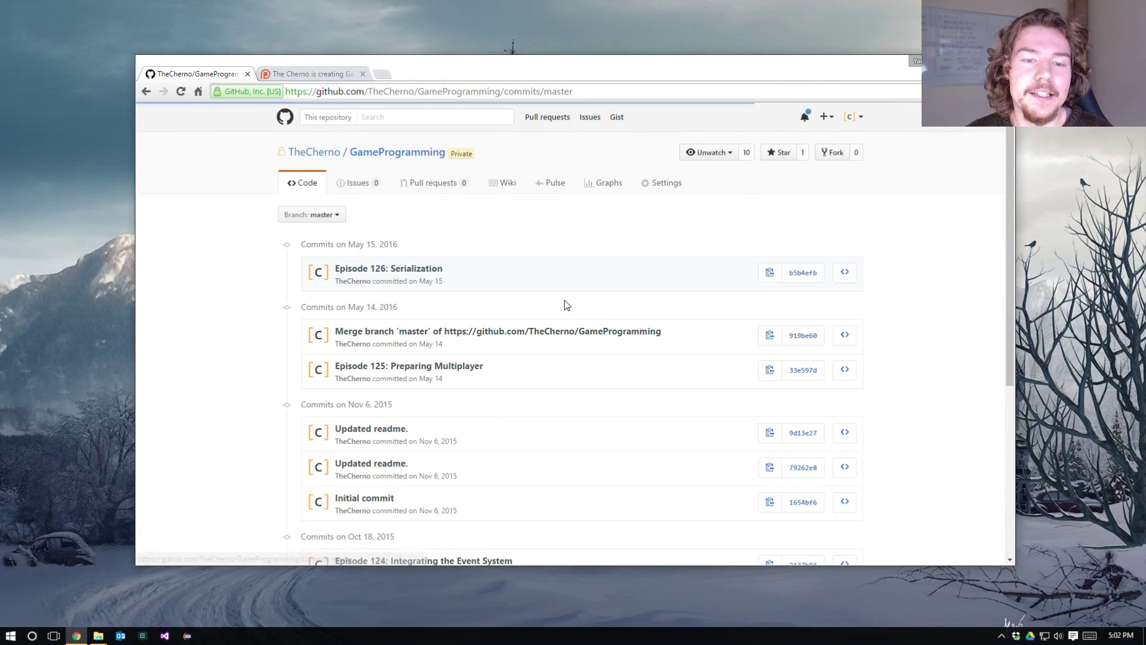
pyautogui.moveTo(444, 269); pyautogui.dragTo(334, 270)
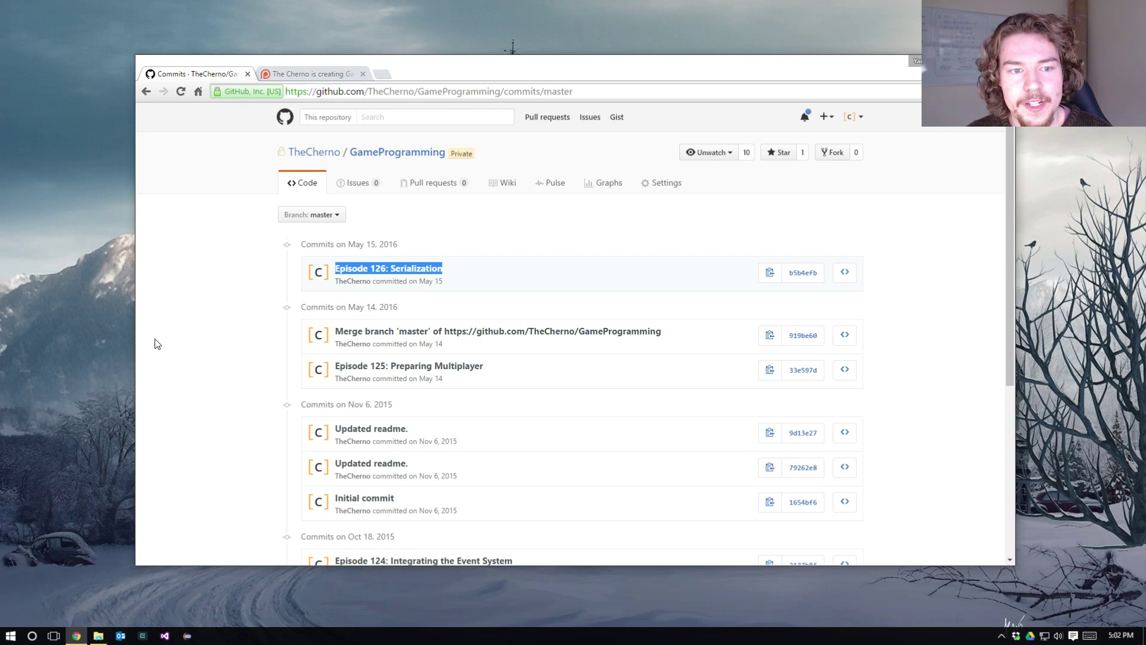
pyautogui.click(195, 334)
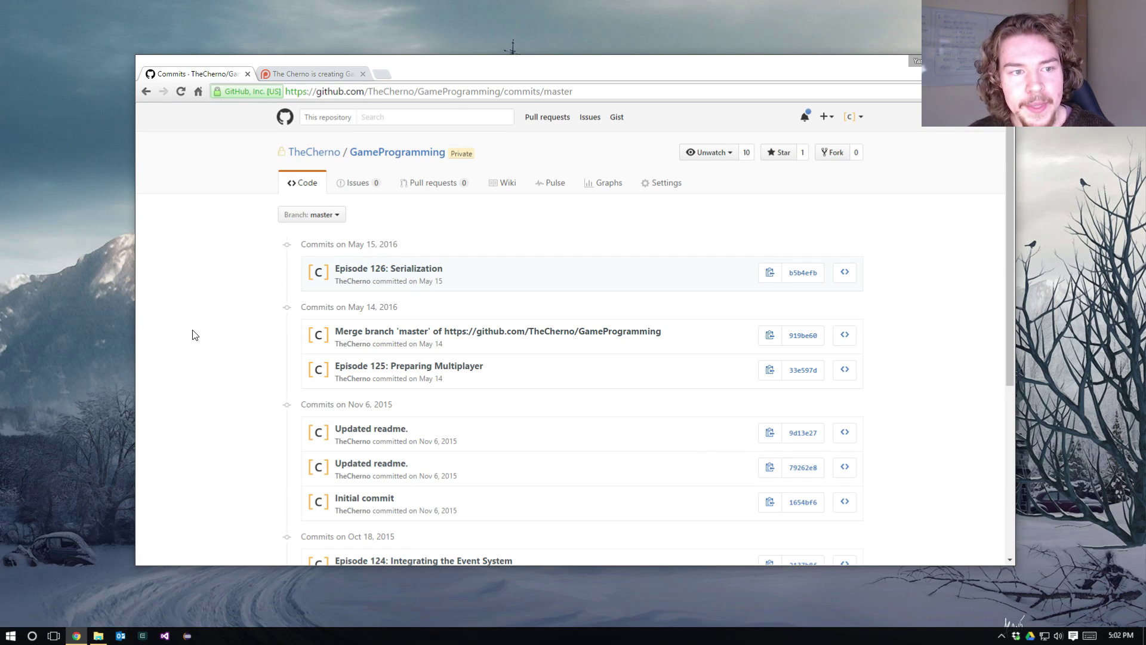
# - Check the Patreon page's reward tiers once more and close that page
pyautogui.click(330, 72)
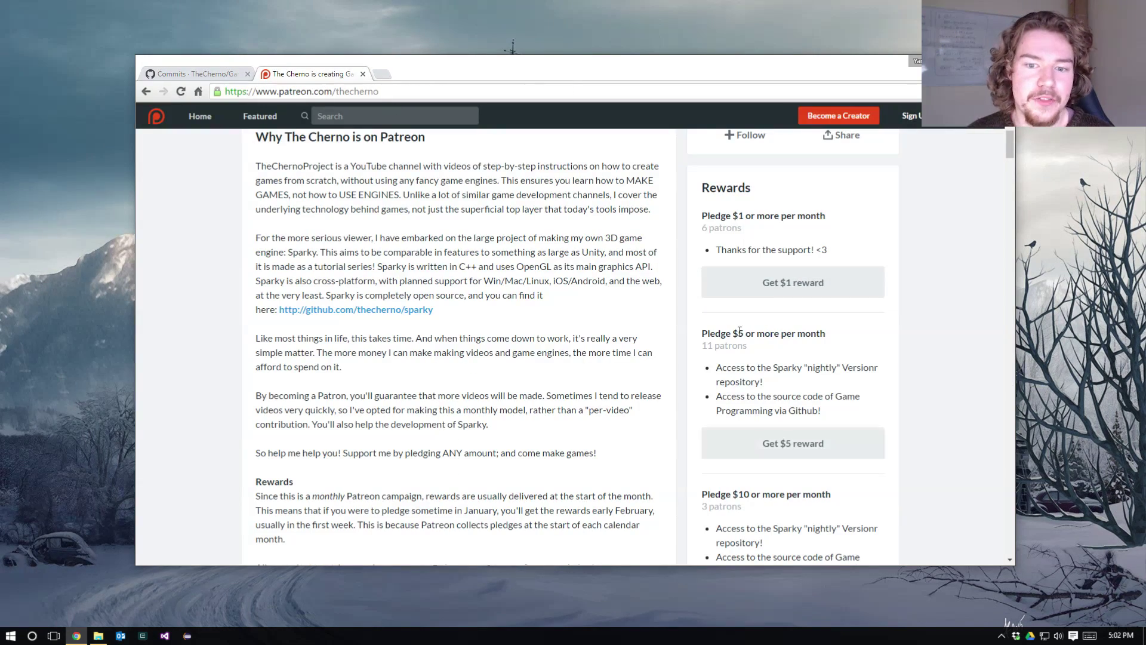
pyautogui.scroll(5, 802, 418)
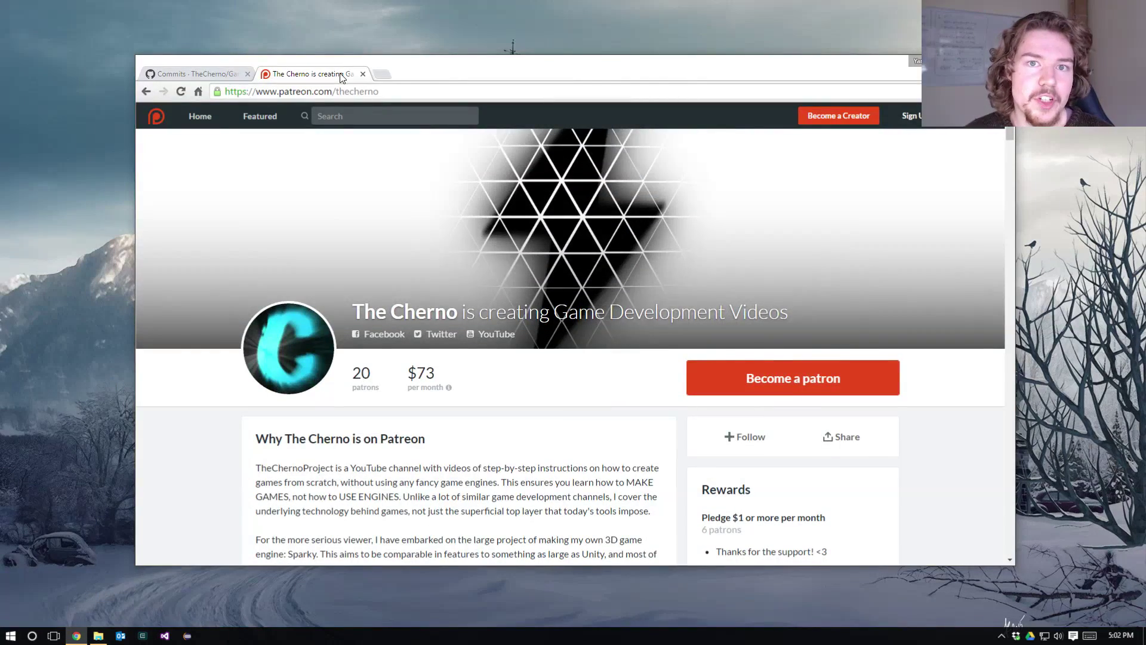
pyautogui.middleClick(342, 74)
pyautogui.scroll(-4, 428, 433)
pyautogui.scroll(-2, 427, 432)
pyautogui.scroll(6, 428, 433)
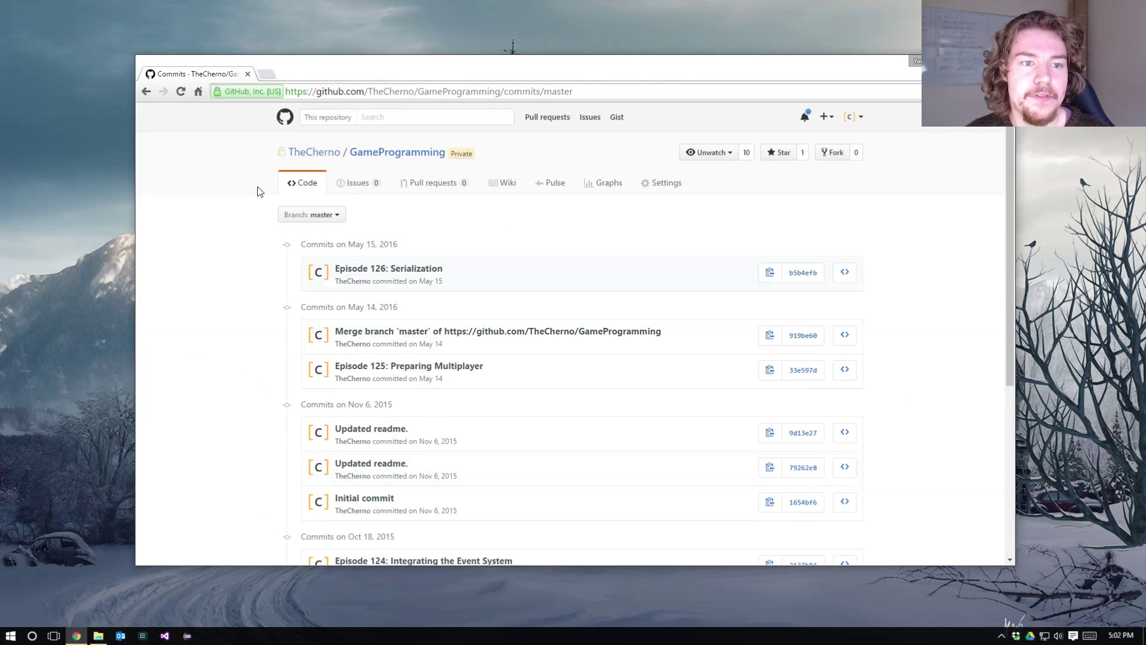
# - Return to the GameProgramming repository's code overview and switch to the multiplayer branch
pyautogui.click(302, 189)
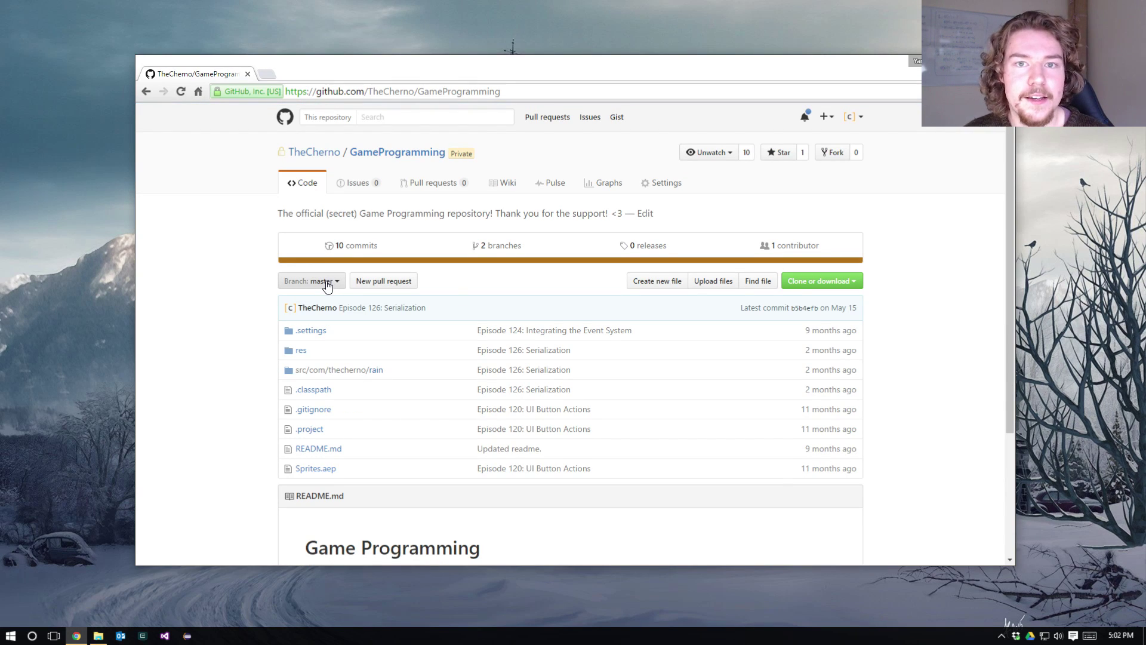
pyautogui.click(326, 280)
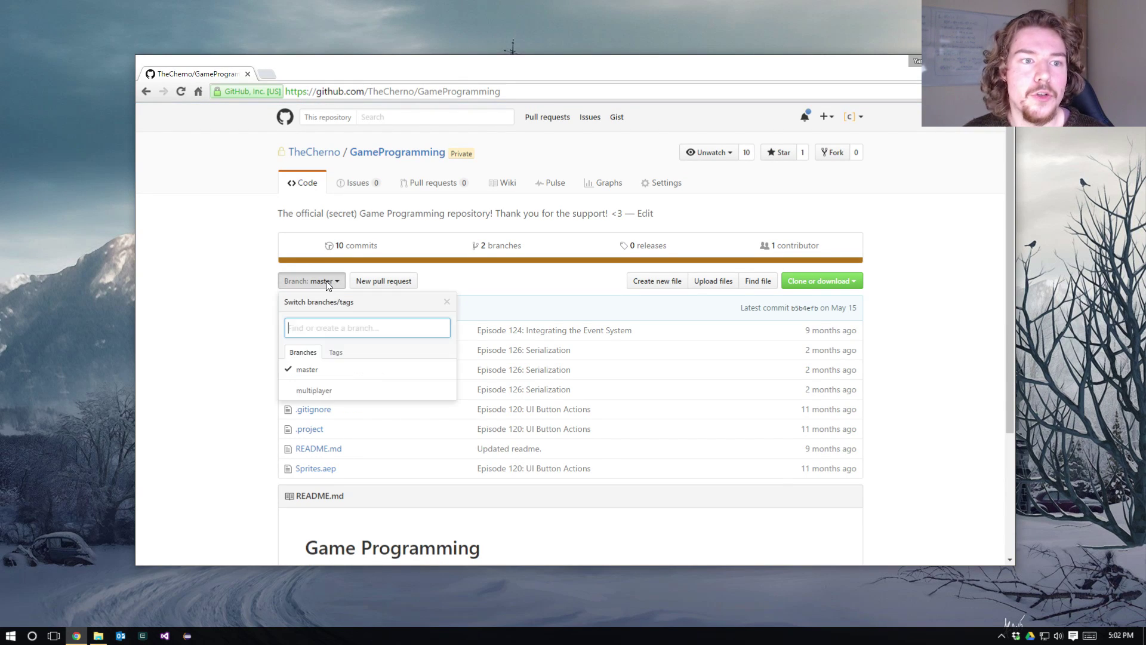
pyautogui.click(322, 397)
pyautogui.scroll(-3, 268, 367)
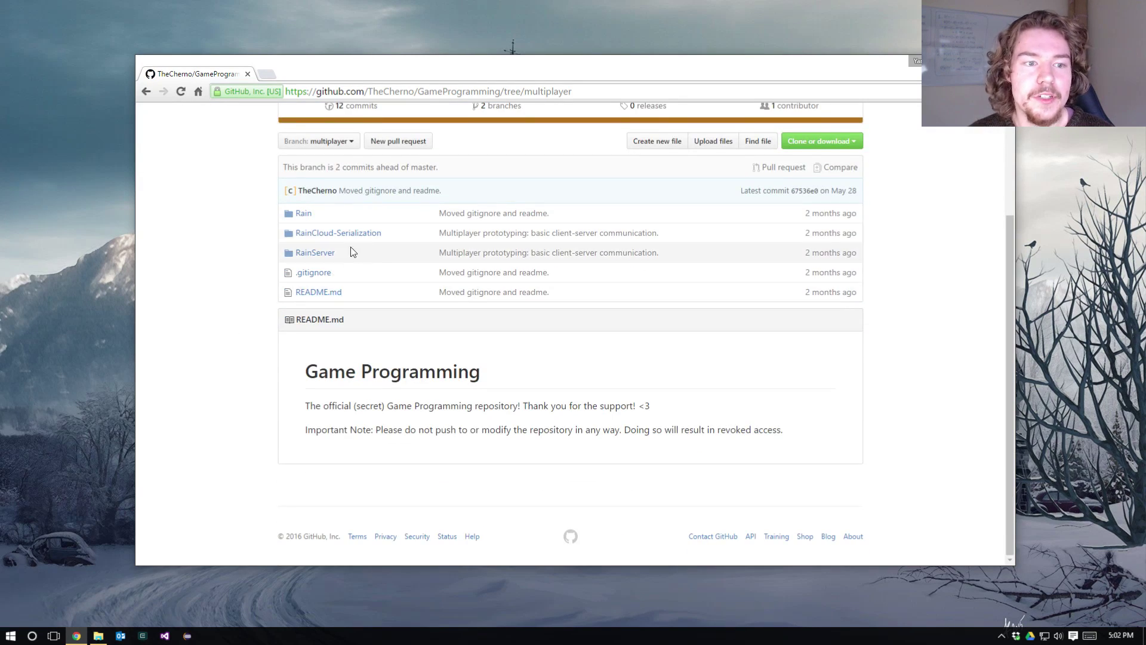
pyautogui.scroll(3, 310, 394)
# - Read RainServer.java in the RainServer folder's server package, and return to the multiplayer branch's root
pyautogui.click(323, 393)
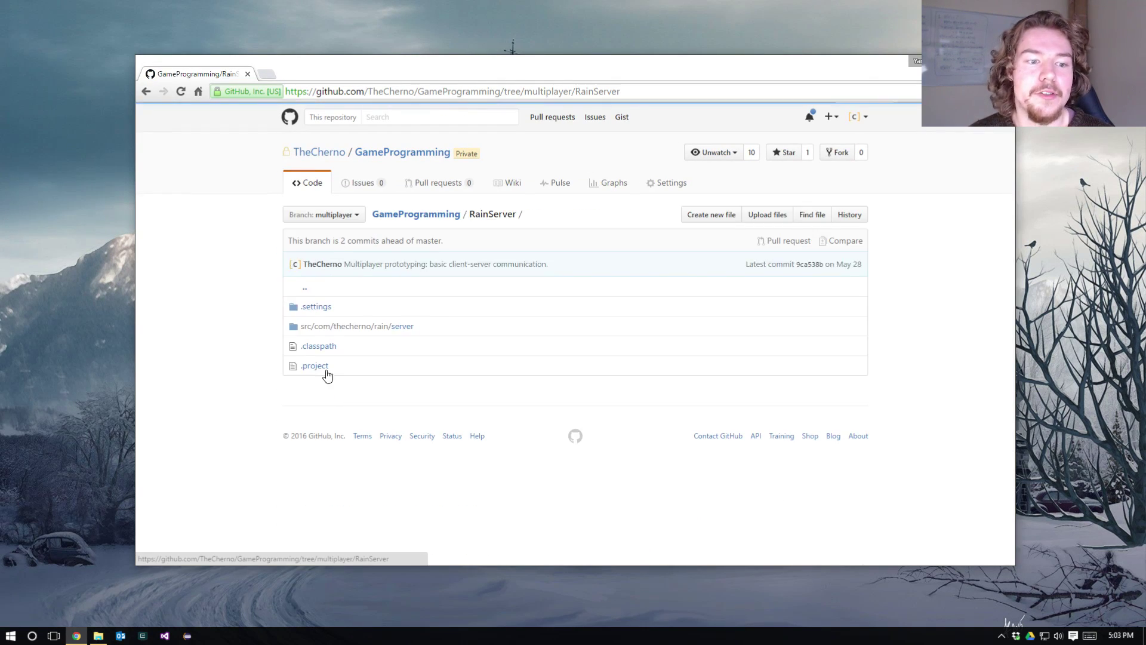
pyautogui.click(325, 328)
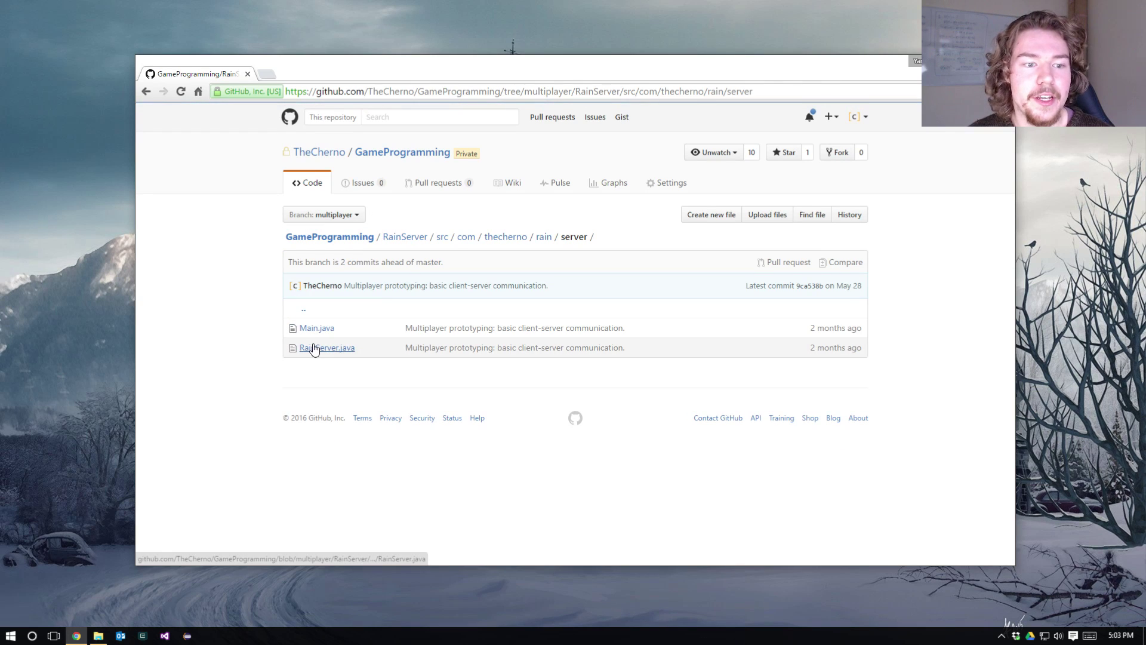
pyautogui.click(314, 347)
pyautogui.scroll(-10, 389, 300)
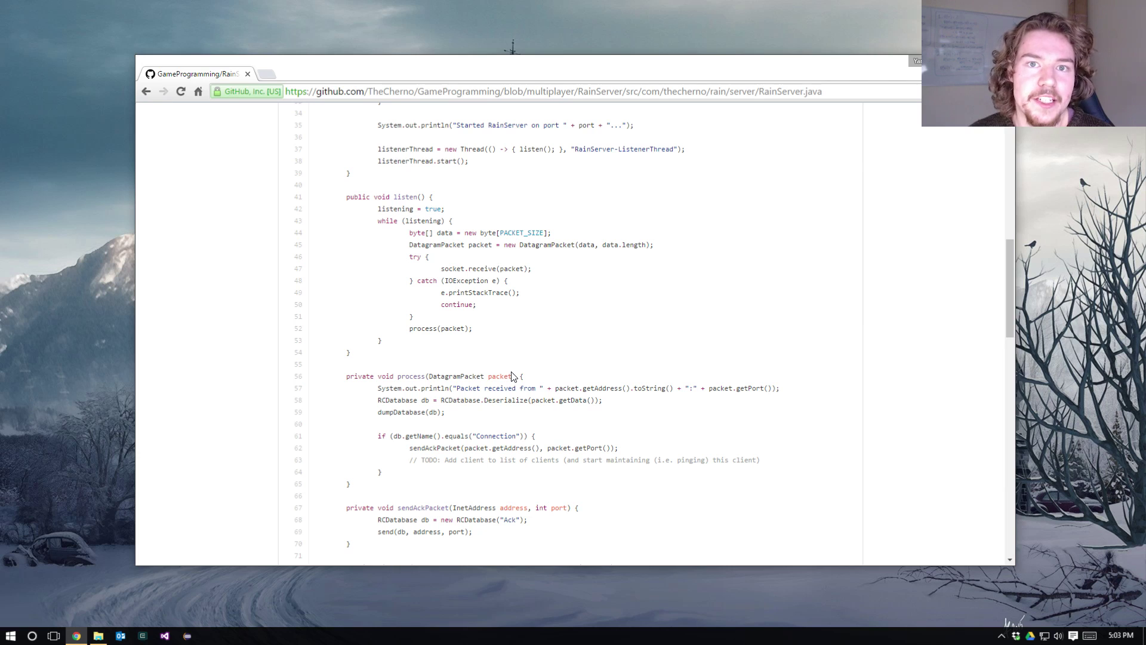
pyautogui.hotkey('alt', 'Left')
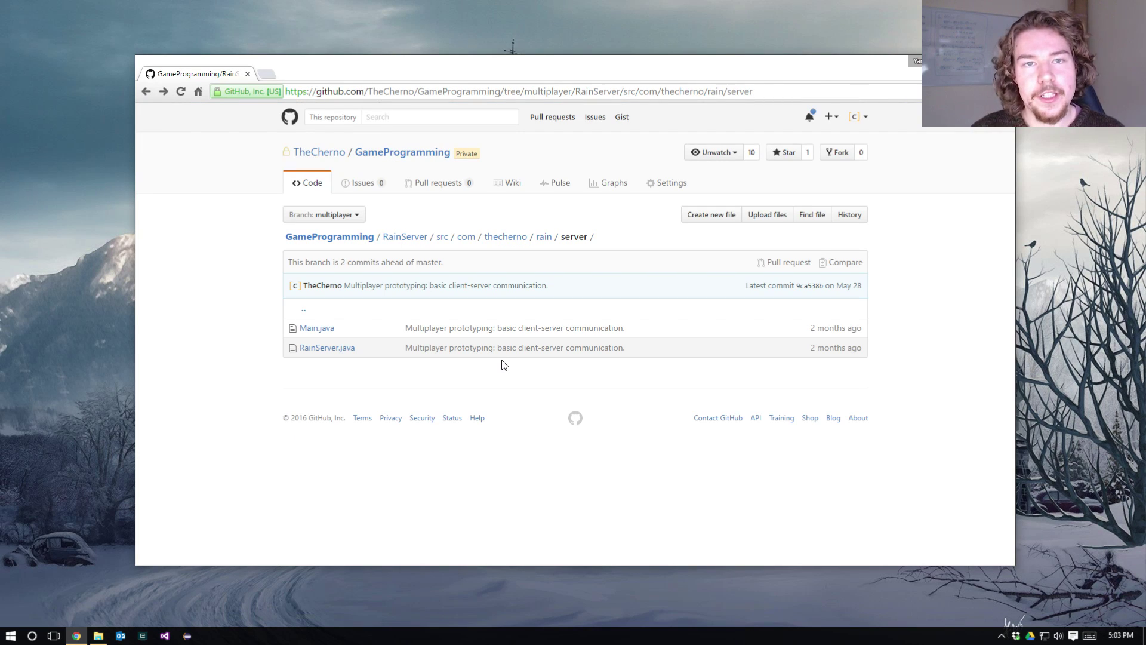
pyautogui.click(330, 238)
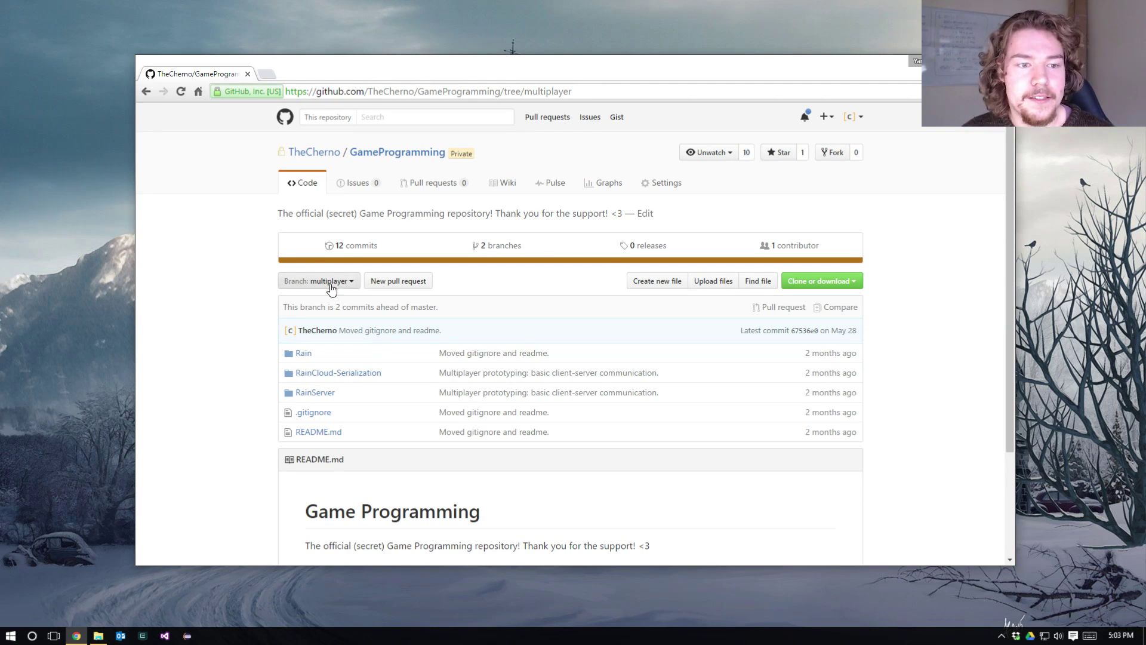
# - Switch the GameProgramming repository back to the master branch
pyautogui.click(350, 285)
pyautogui.click(200, 346)
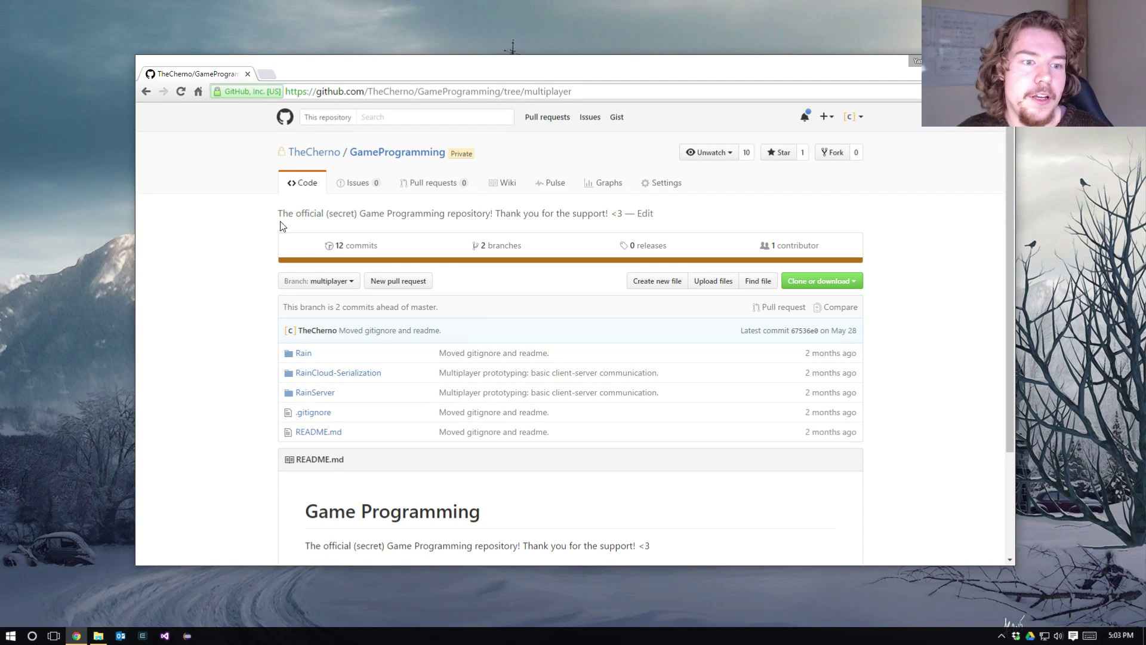
pyautogui.click(297, 287)
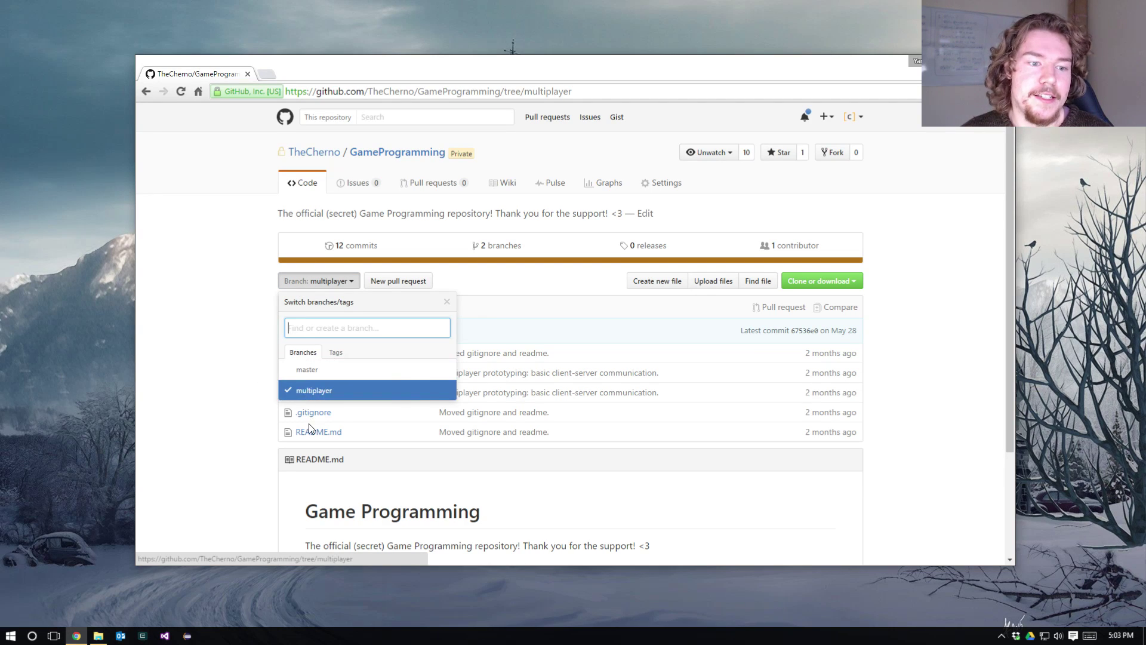
pyautogui.click(322, 374)
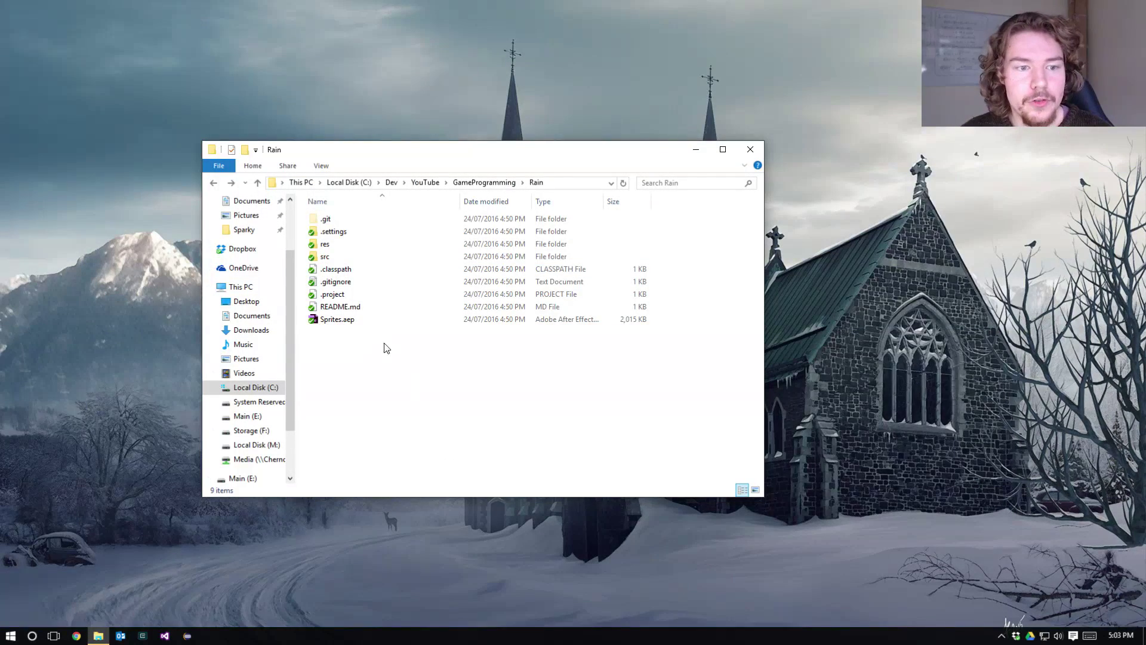
pyautogui.moveTo(624, 391); pyautogui.dragTo(383, 374)
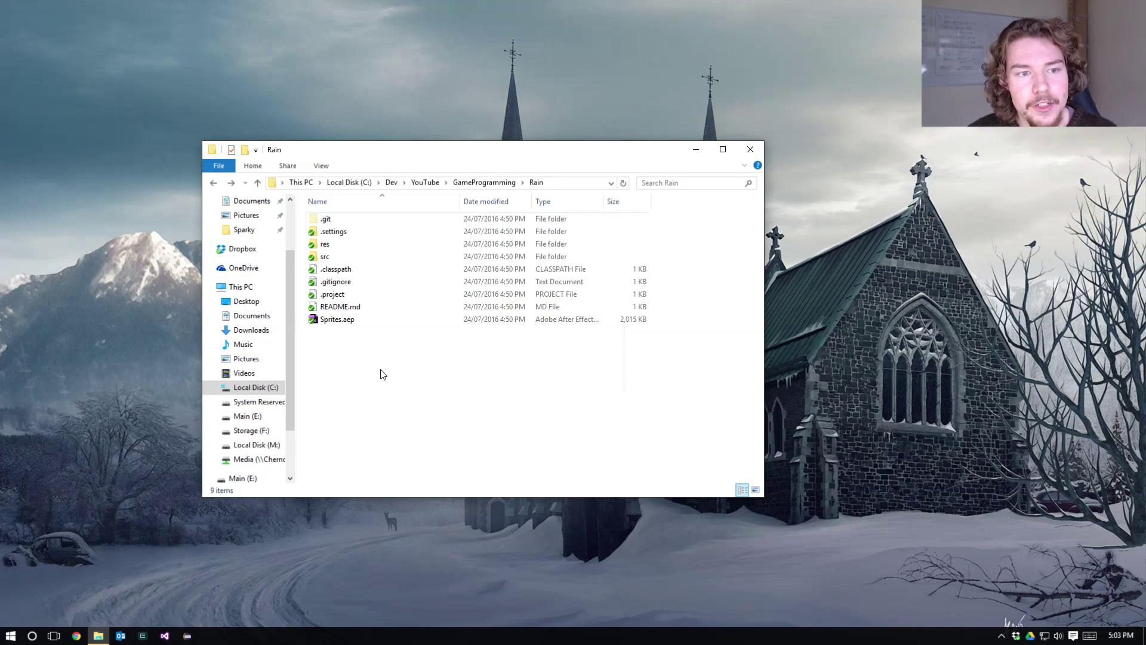
pyautogui.moveTo(430, 160); pyautogui.dragTo(520, 151)
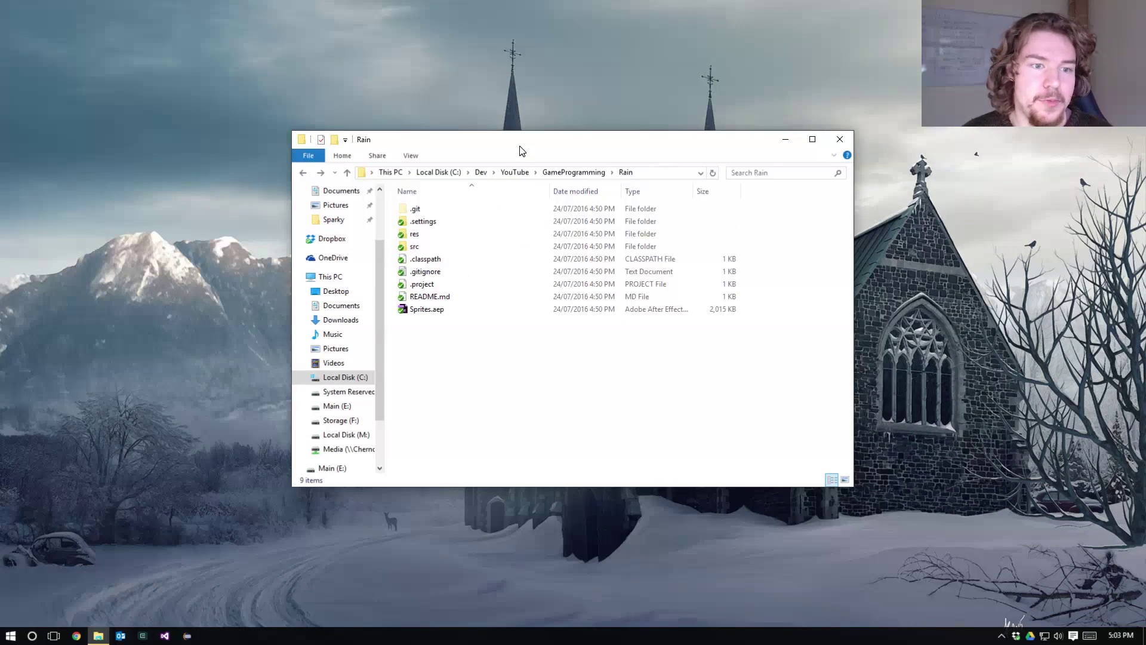
pyautogui.moveTo(438, 145); pyautogui.dragTo(333, 149)
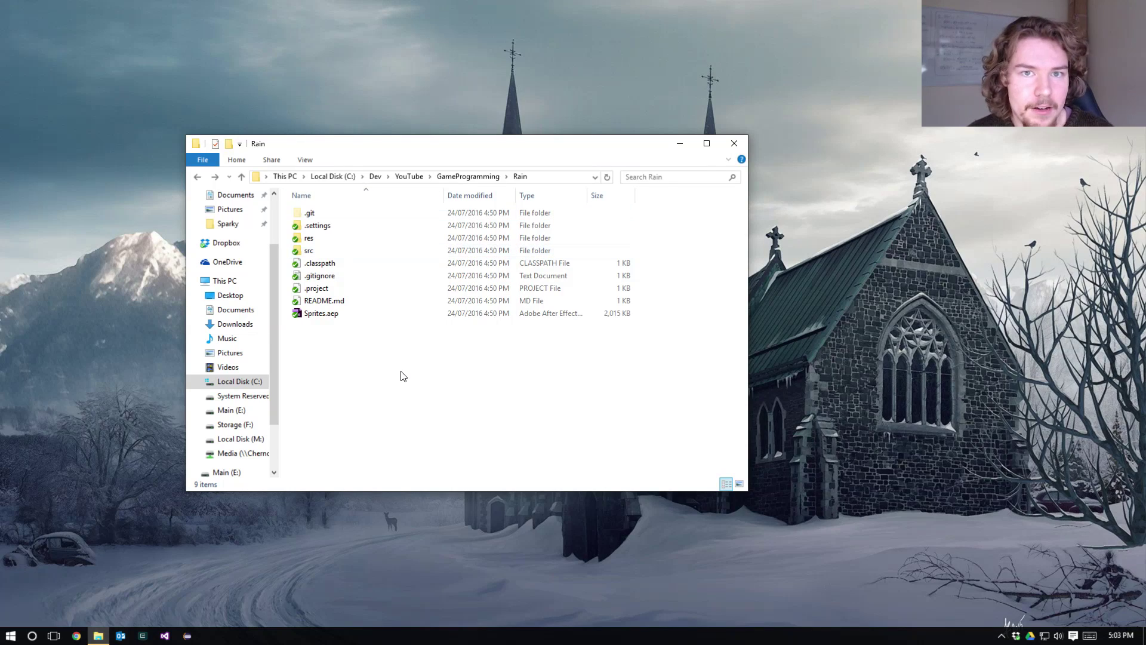
# - Look over the project files in the Rain folder and glance into its src folder
pyautogui.moveTo(525, 370); pyautogui.dragTo(303, 225)
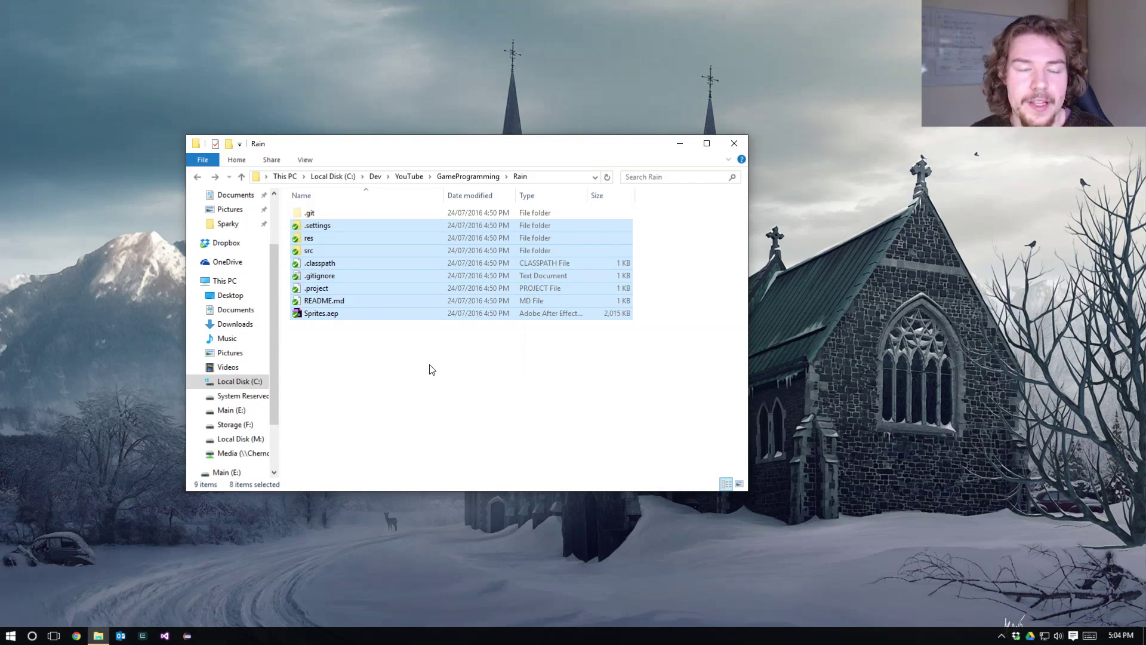
pyautogui.click(361, 309)
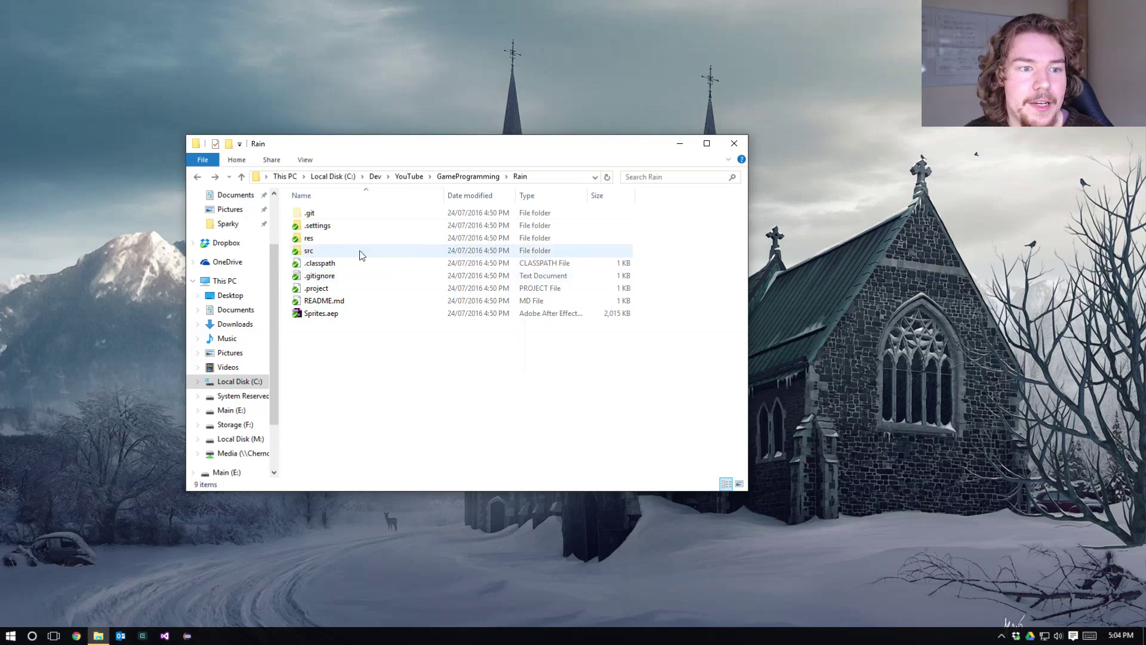
pyautogui.doubleClick(366, 251)
pyautogui.hotkey('alt', 'Left')
pyautogui.click(498, 356)
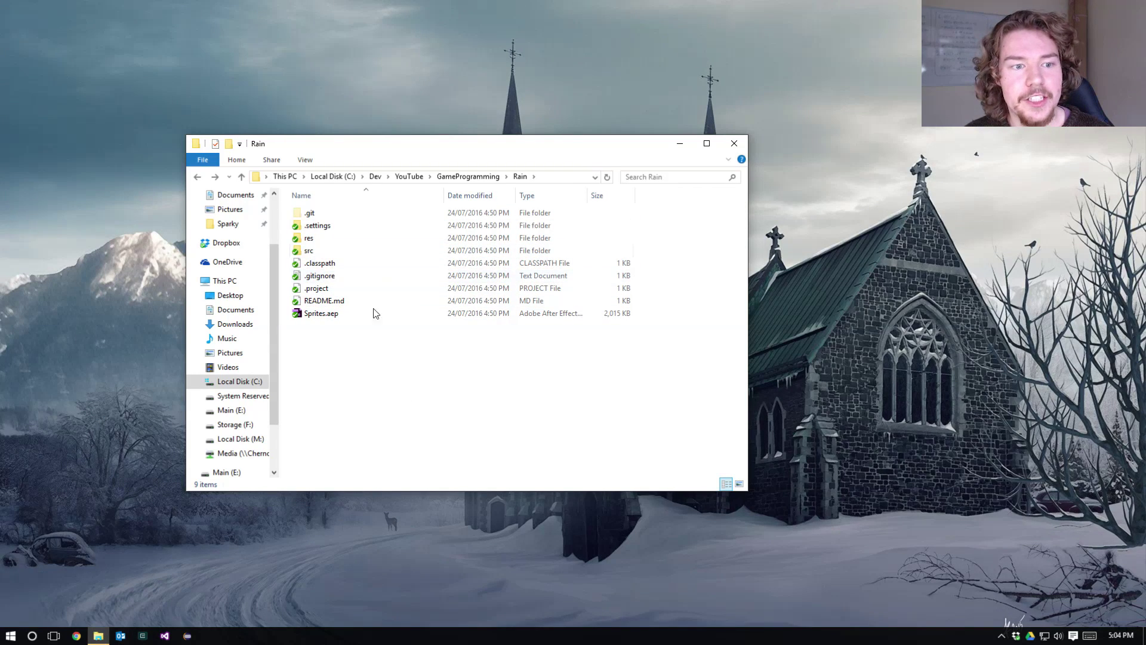
pyautogui.moveTo(525, 382); pyautogui.dragTo(321, 245)
pyautogui.rightClick(336, 377)
pyautogui.click(637, 419)
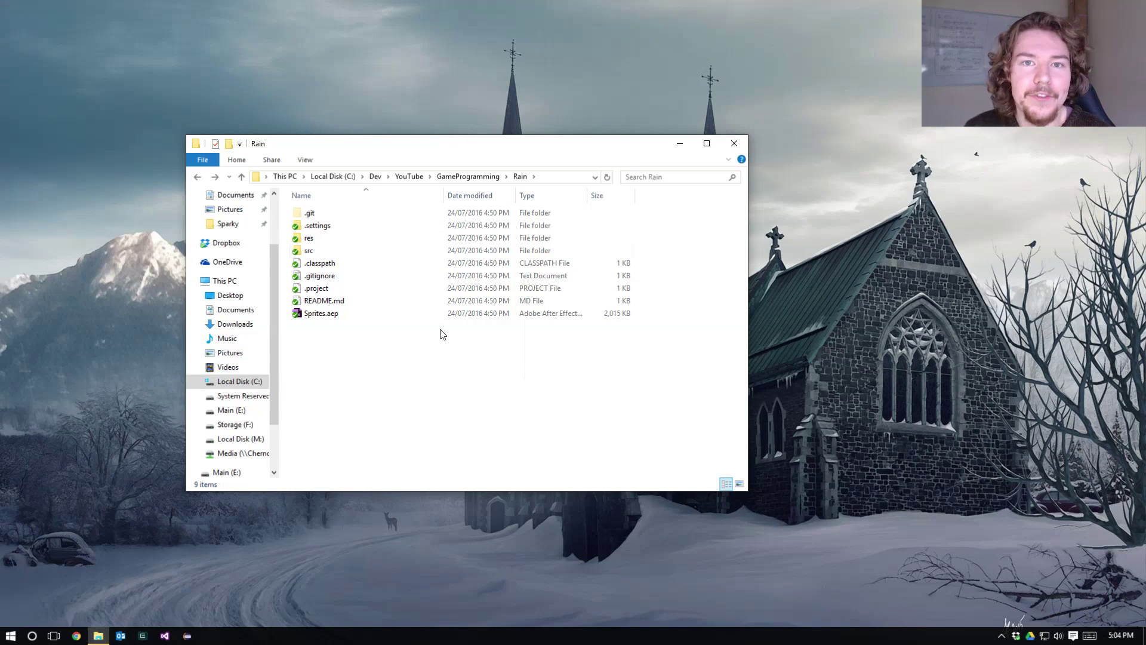
pyautogui.moveTo(546, 418); pyautogui.dragTo(291, 224)
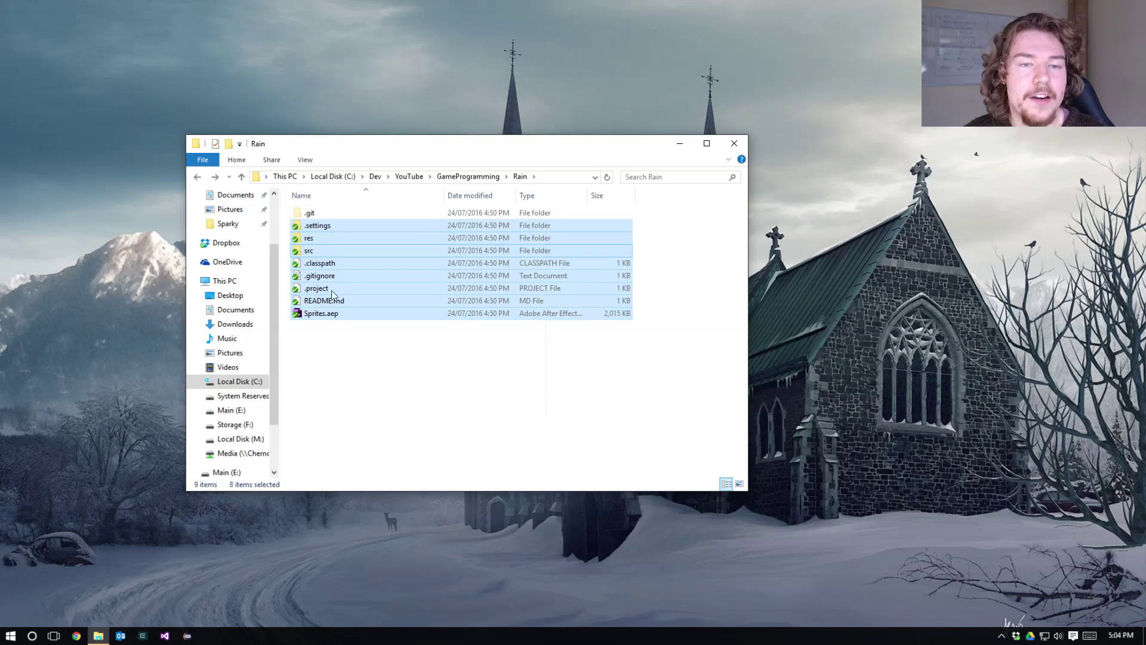
pyautogui.click(344, 380)
pyautogui.rightClick(346, 369)
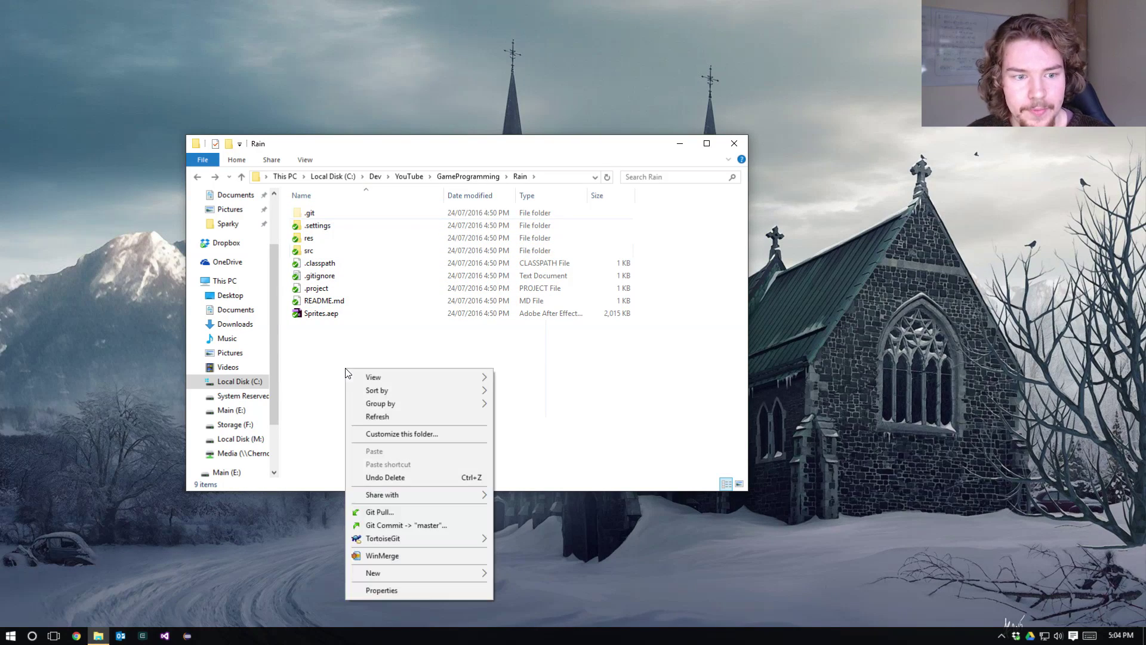
pyautogui.moveTo(453, 575)
pyautogui.click(547, 406)
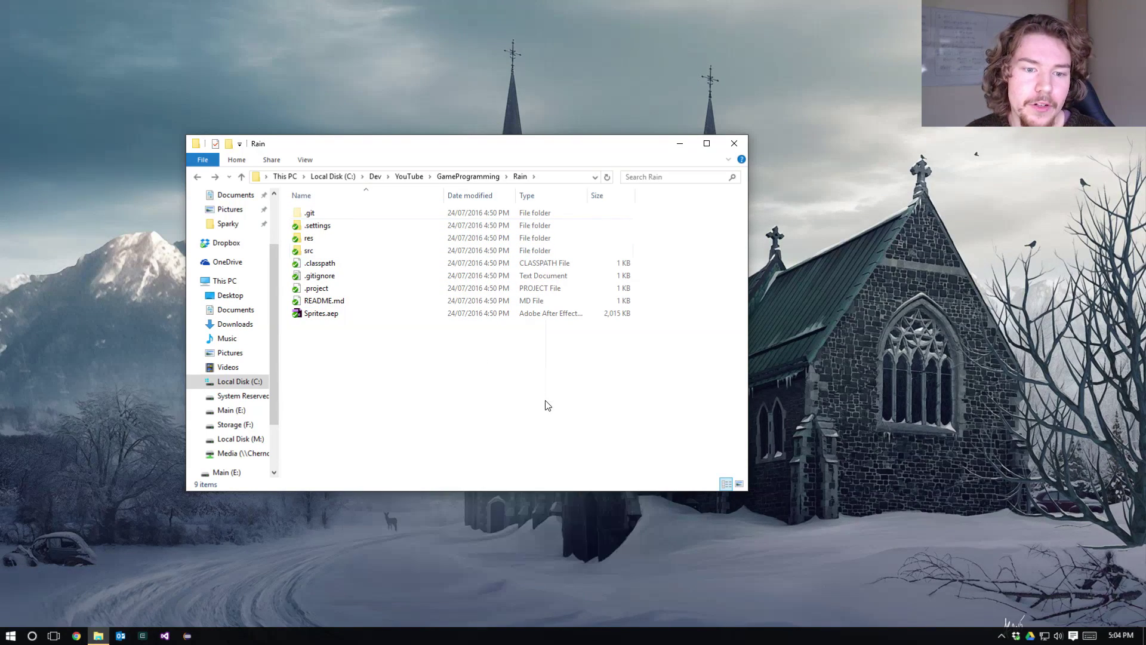
# - Create a subfolder named Rain inside the repository's Rain folder
pyautogui.rightClick(356, 340)
pyautogui.moveTo(448, 536)
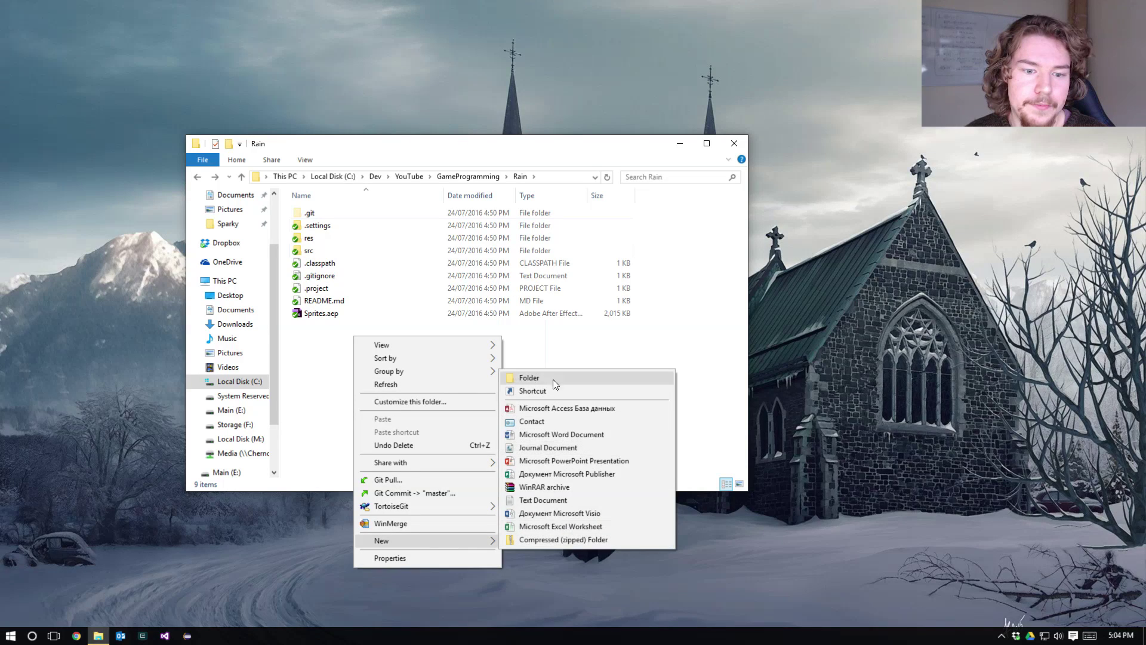
pyautogui.click(544, 377)
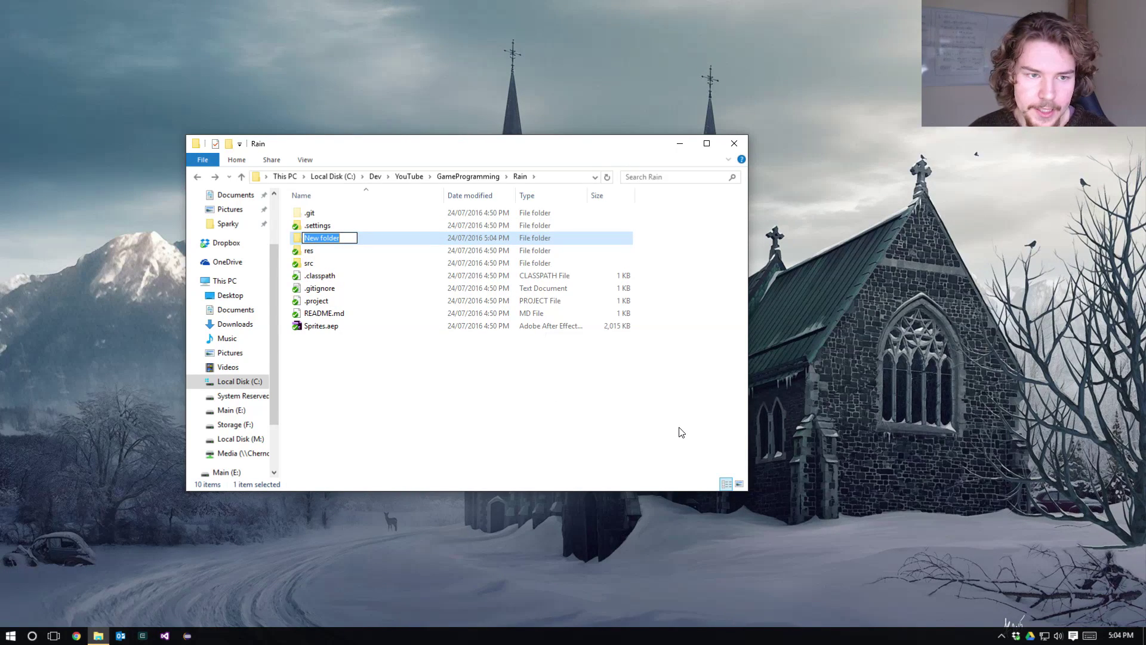
pyautogui.write('Rain')
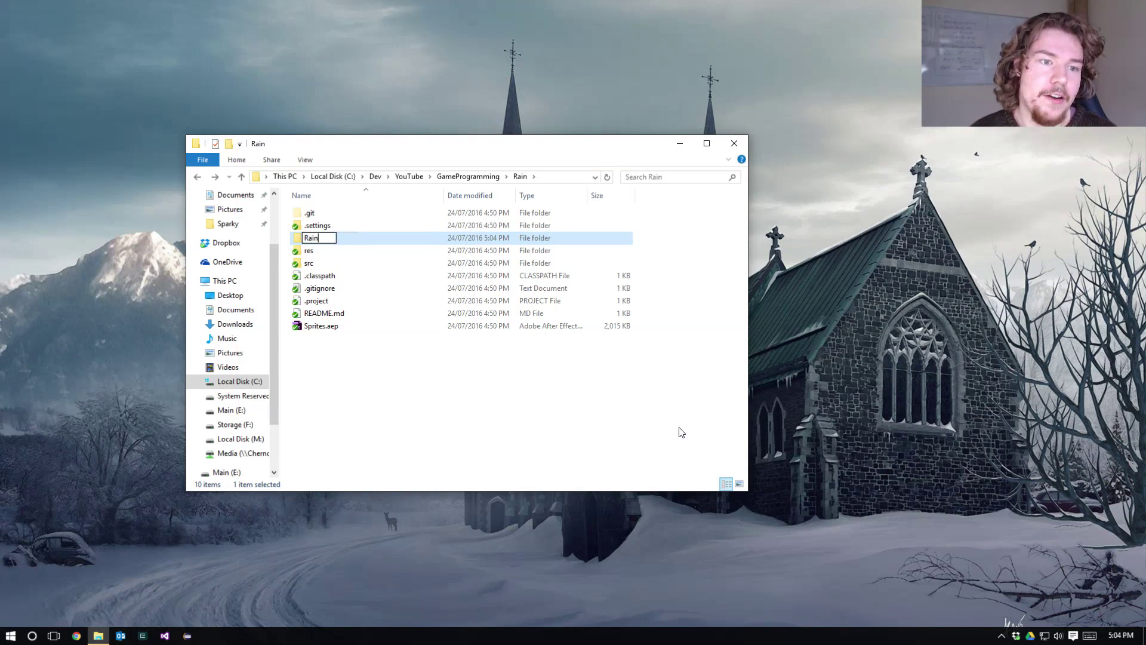
pyautogui.press('Return')
# - Clear all project files and folders out of the outer Rain folder, keeping only .git and the new Rain subfolder
pyautogui.moveTo(521, 388); pyautogui.dragTo(321, 224)
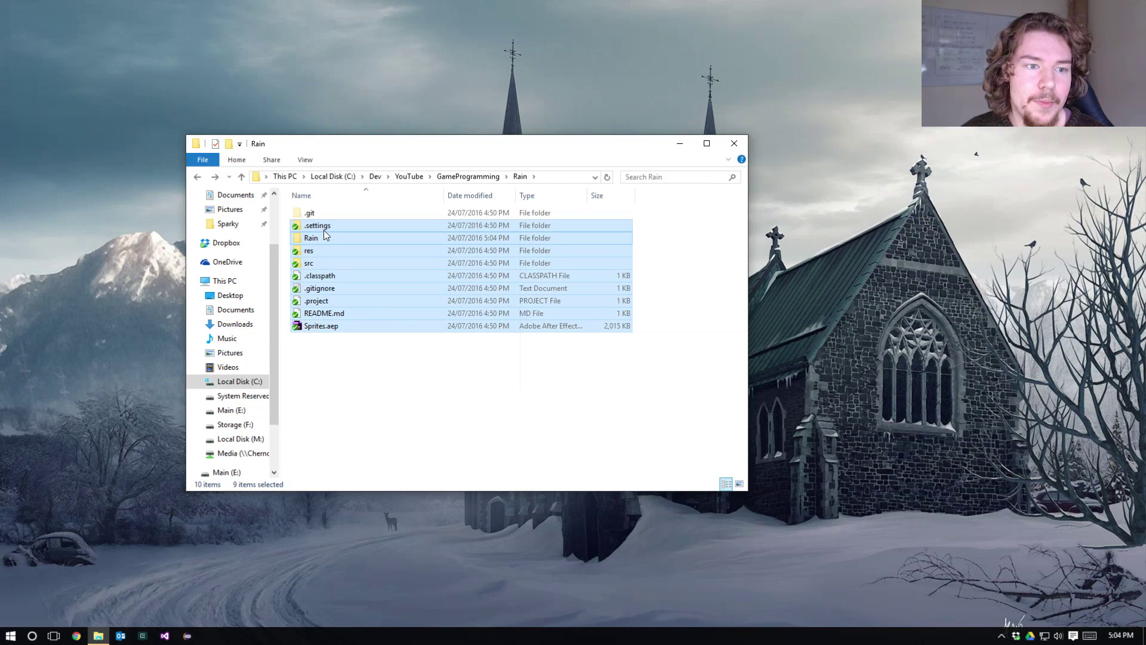
pyautogui.keyDown('ctrl'); pyautogui.click(331, 239); pyautogui.keyUp('ctrl')
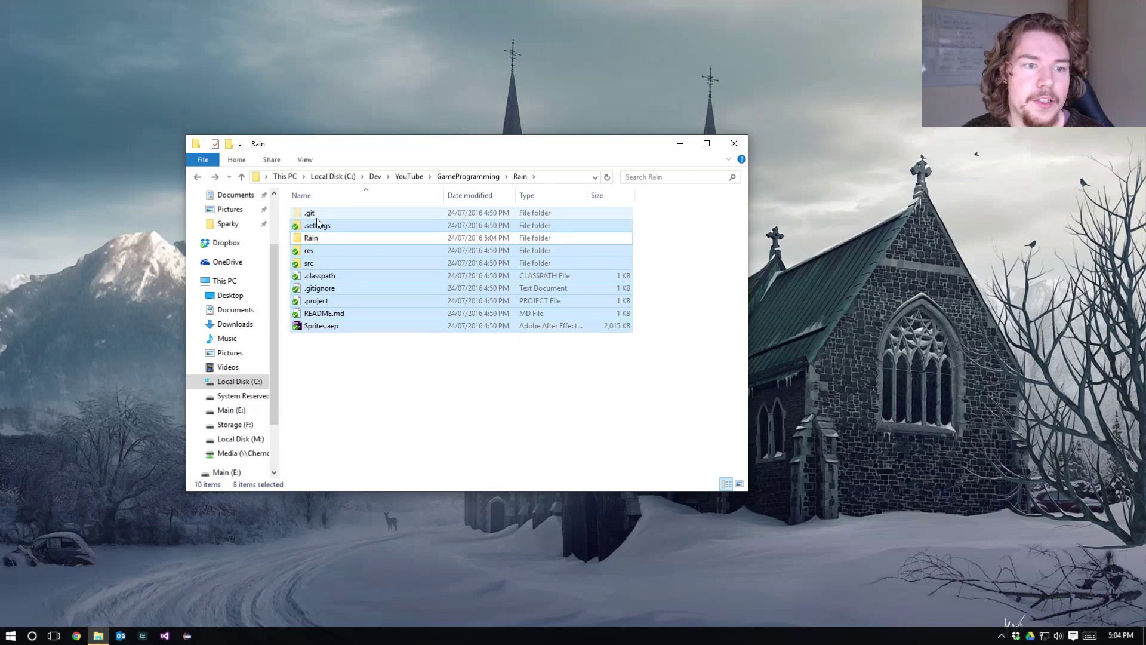
pyautogui.press('Delete')
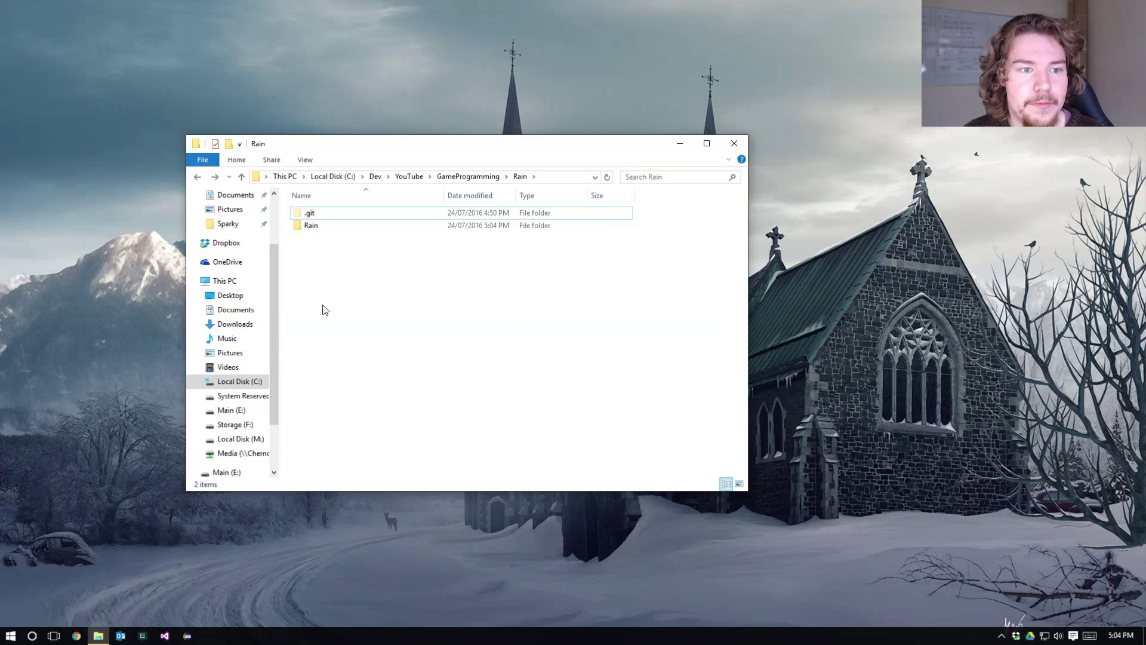
pyautogui.rightClick(309, 256)
pyautogui.click(604, 406)
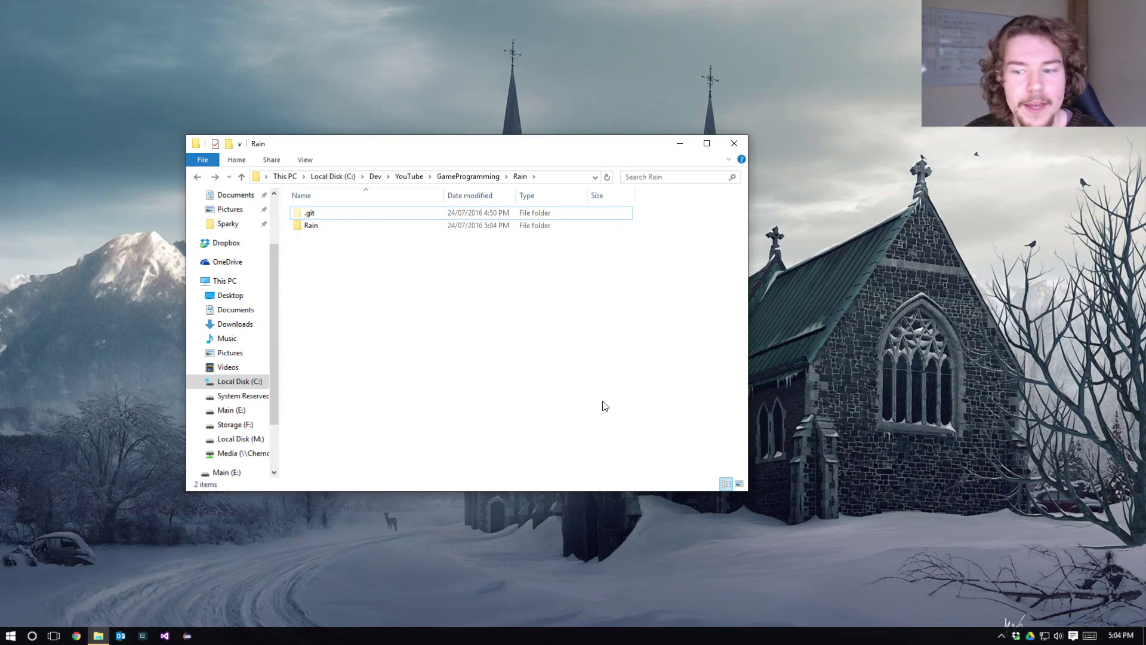
# - Open a second File Explorer window and copy the RainCloud-Serialization project folder into the outer Rain folder
pyautogui.press('super+e')
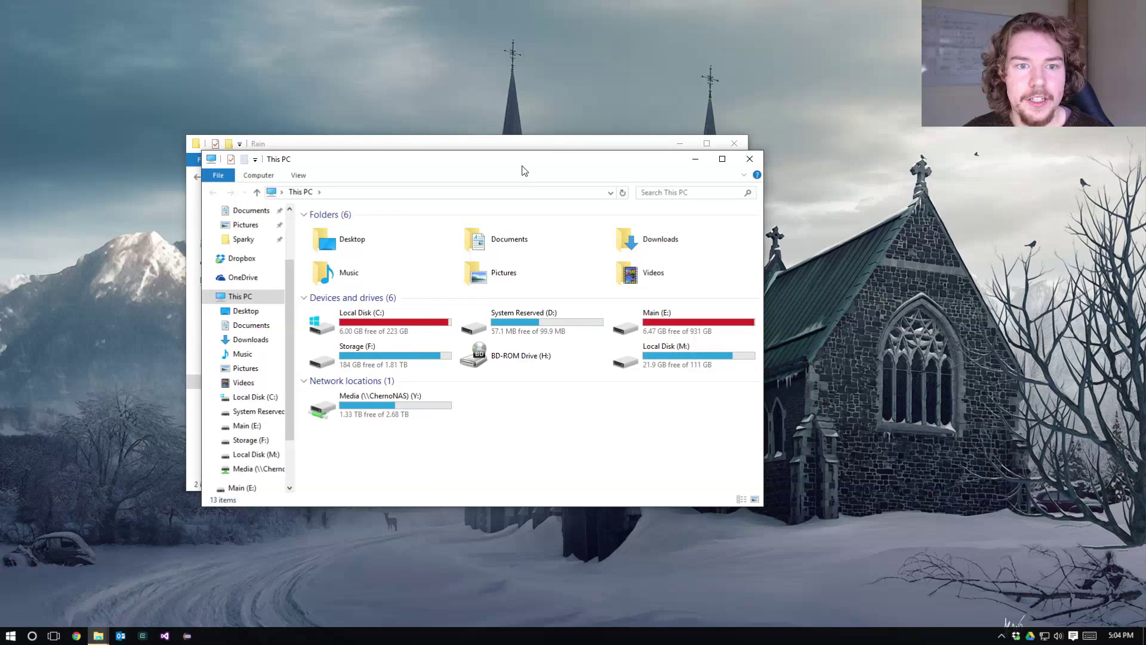
pyautogui.moveTo(520, 171); pyautogui.dragTo(1145, 173)
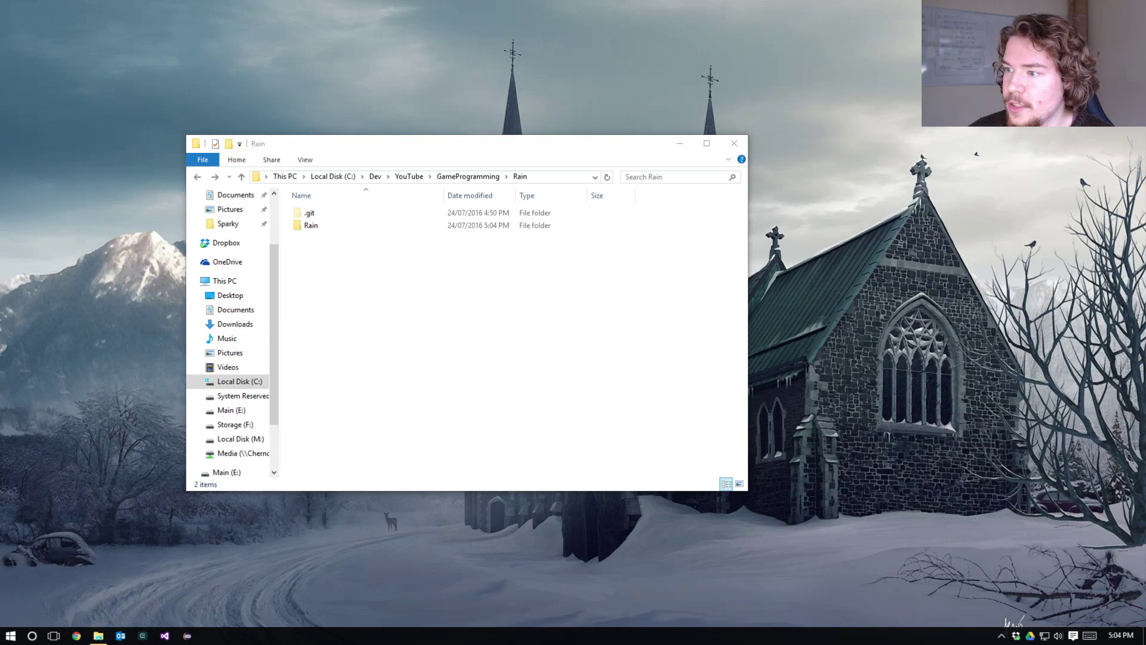
pyautogui.click(573, 178)
pyautogui.hotkey('alt', 'Tab')
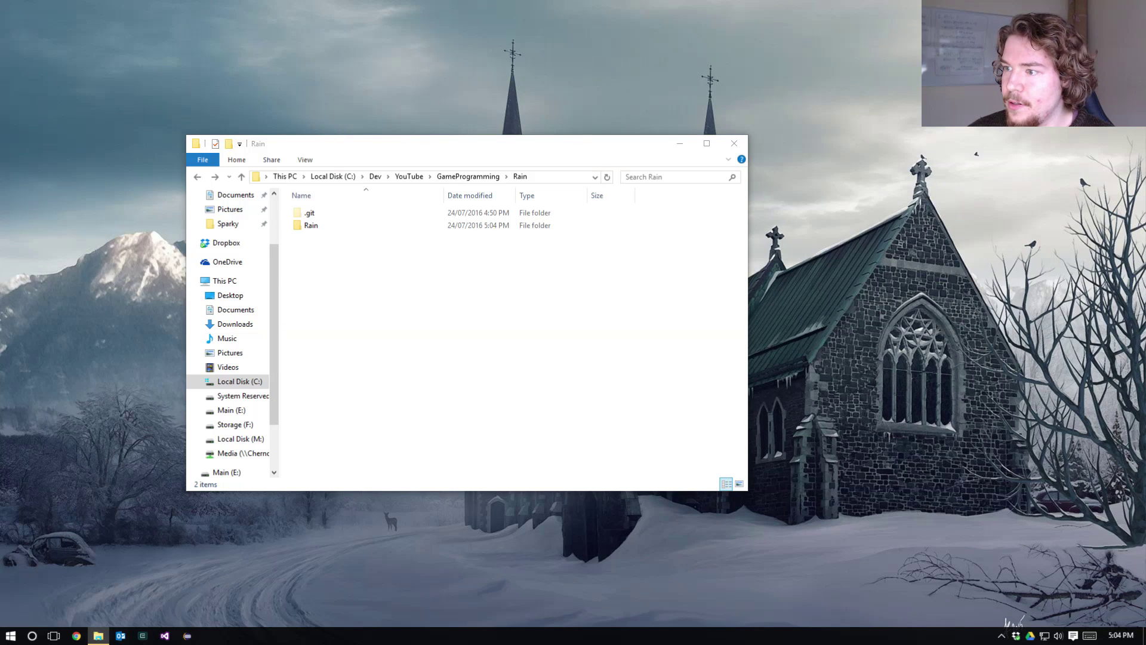
pyautogui.click(553, 305)
pyautogui.hotkey('ctrl', 'v')
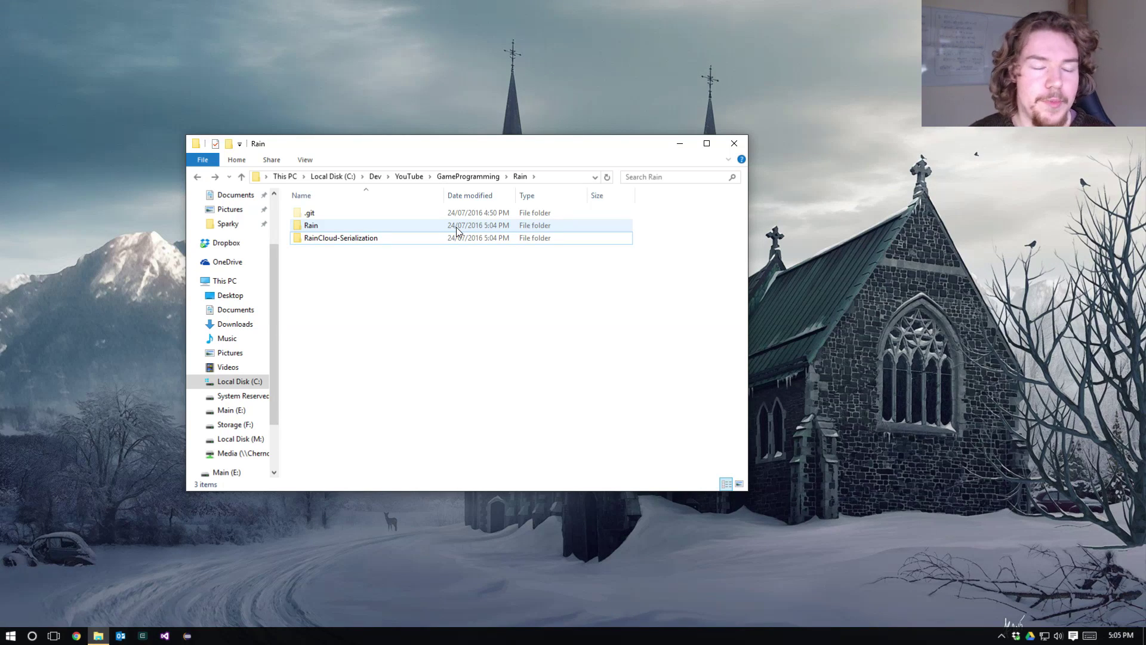
# - Look through the contents of the RainCloud-Serialization and Rain project folders, returning to the outer Rain folder
pyautogui.doubleClick(336, 239)
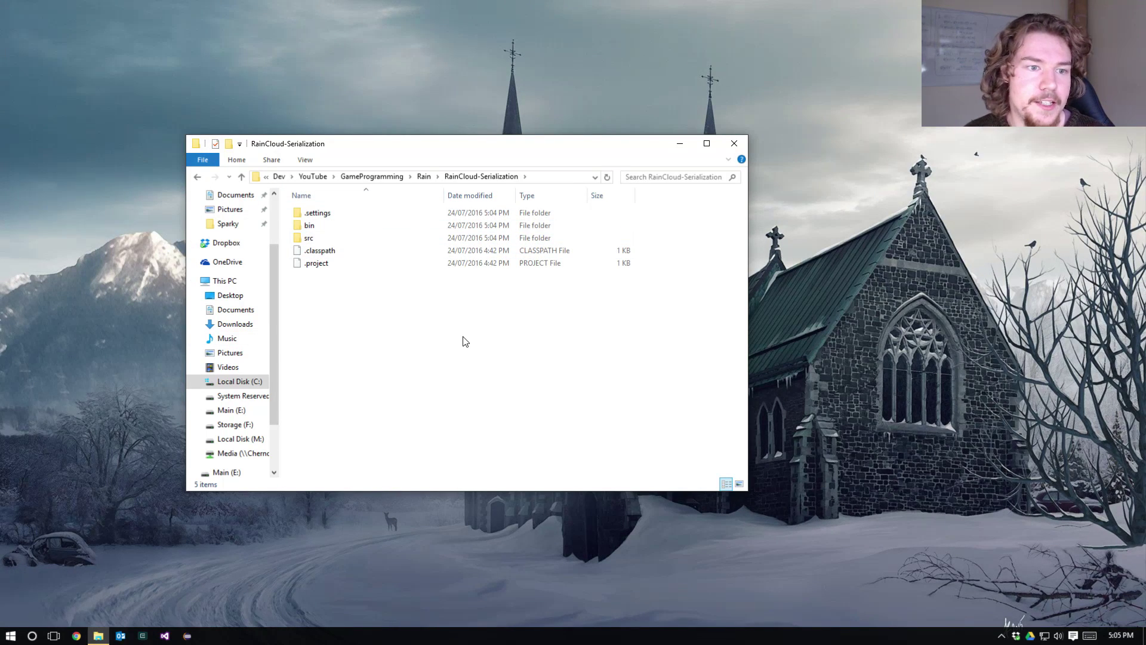
pyautogui.hotkey('alt', 'Left')
pyautogui.moveTo(463, 339); pyautogui.dragTo(319, 231)
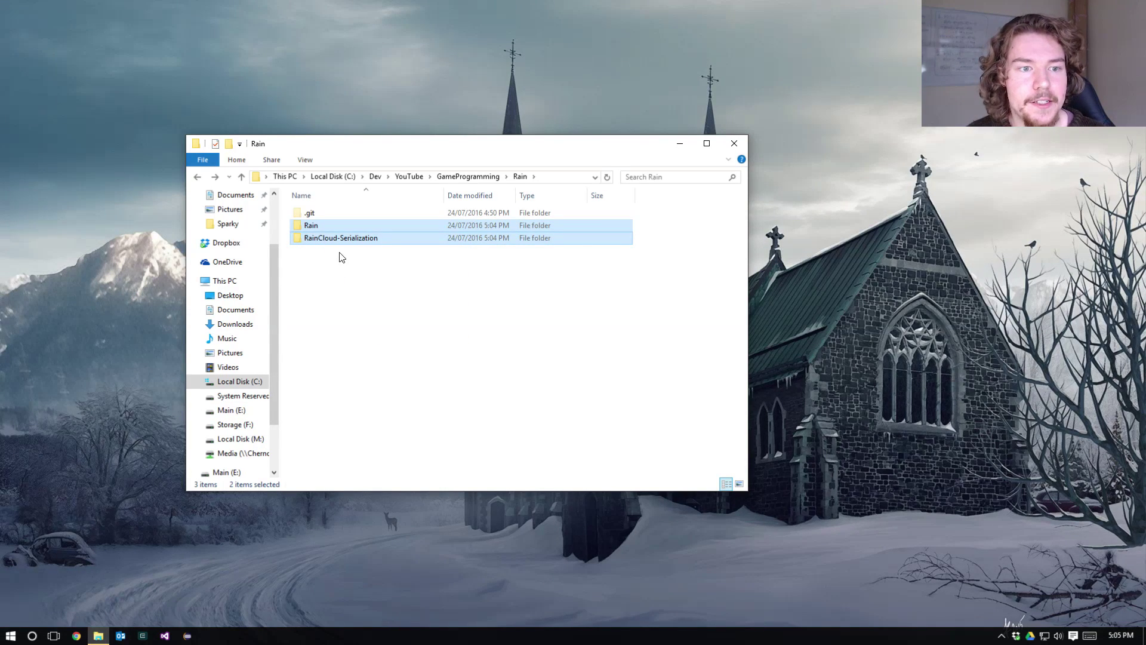
pyautogui.click(341, 256)
pyautogui.doubleClick(351, 223)
pyautogui.hotkey('alt', 'Left')
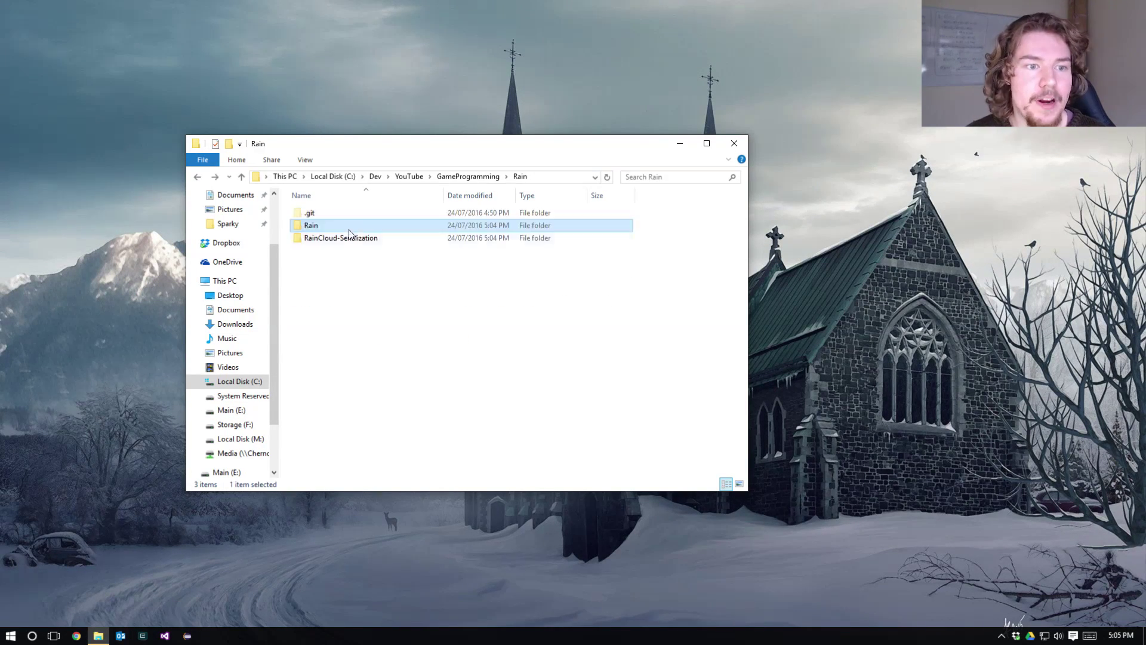
pyautogui.doubleClick(350, 237)
pyautogui.hotkey('alt', 'Left')
pyautogui.moveTo(368, 269); pyautogui.dragTo(748, 472)
# - Select the outer Rain folder's full path, launch Eclipse and move its window aside
pyautogui.click(568, 176)
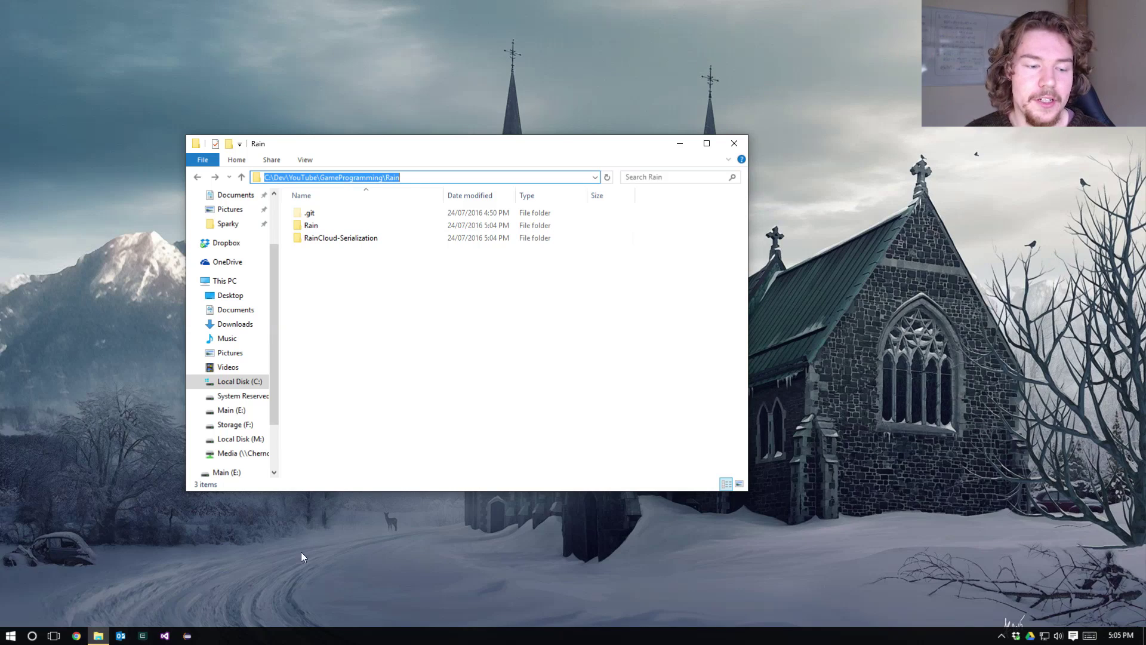
pyautogui.click(187, 635)
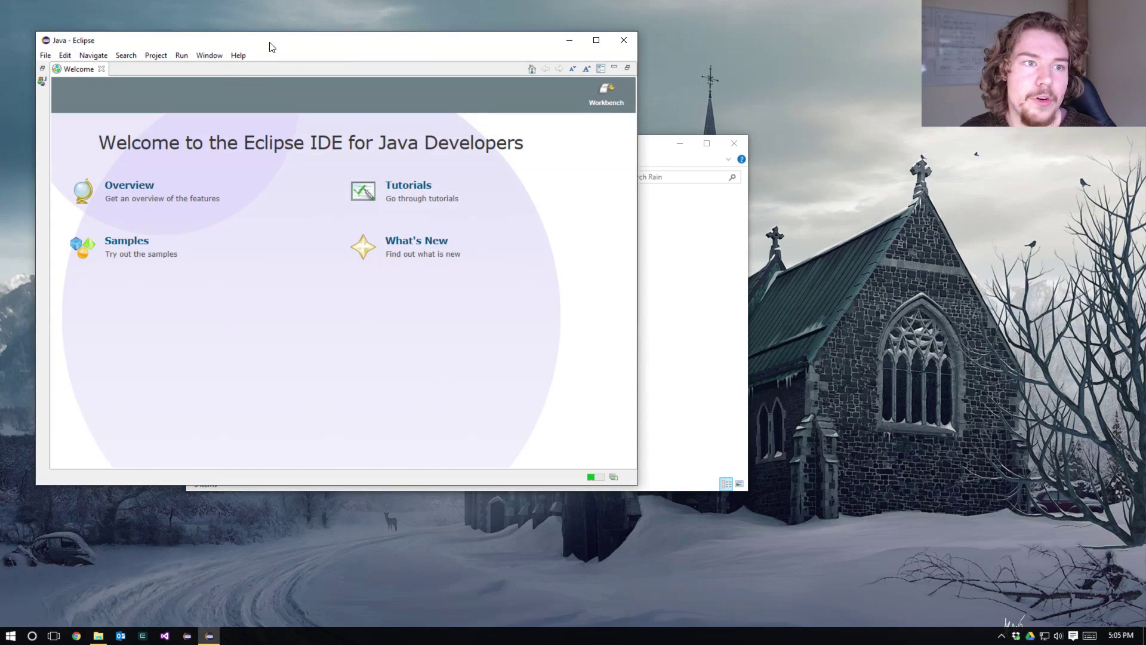
pyautogui.moveTo(269, 43); pyautogui.dragTo(688, 103)
# - Switch the Eclipse workspace to C:\Dev\YouTube\GameProgramming\Rain
pyautogui.click(379, 340)
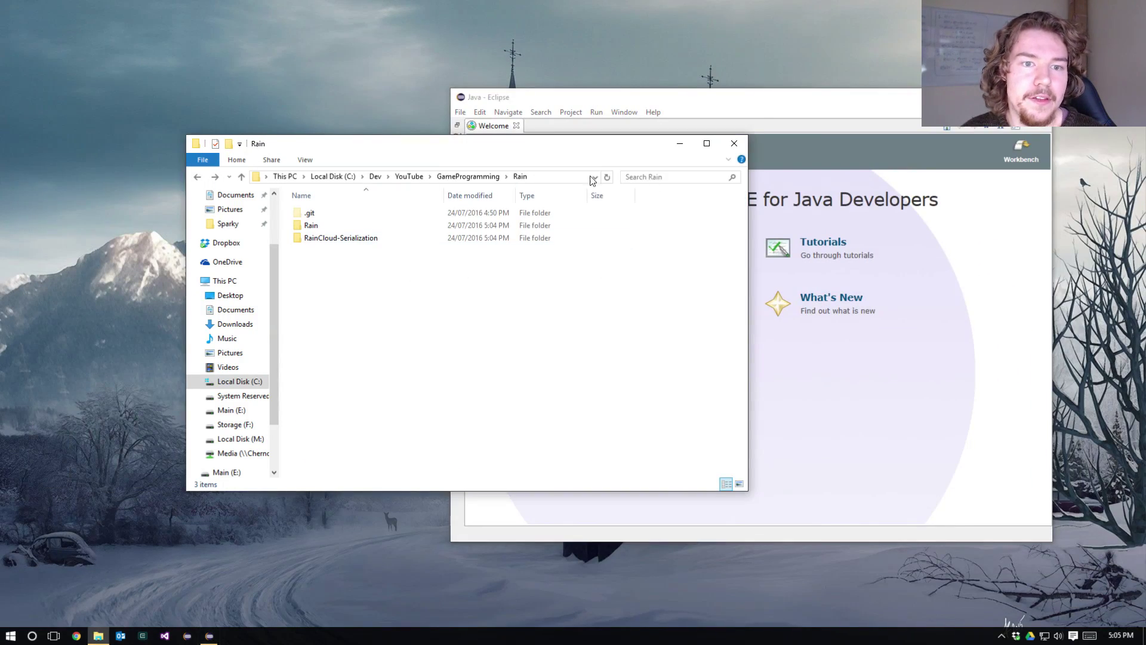
pyautogui.click(595, 180)
pyautogui.click(640, 112)
pyautogui.click(480, 112)
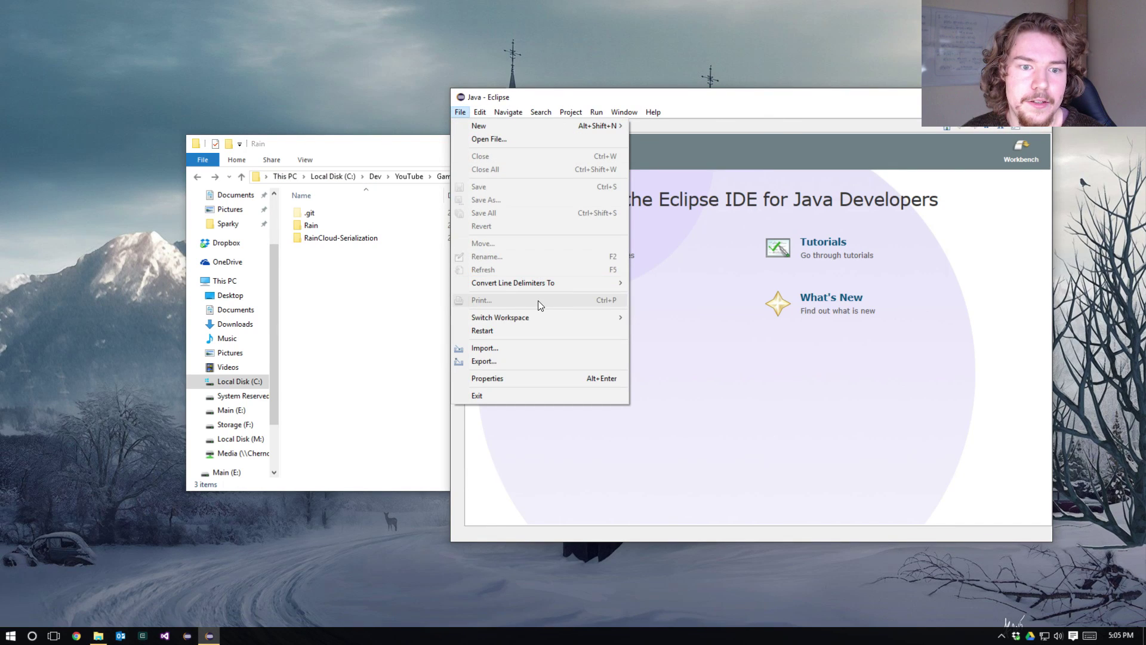
pyautogui.moveTo(500, 317)
pyautogui.click(654, 335)
pyautogui.click(749, 278)
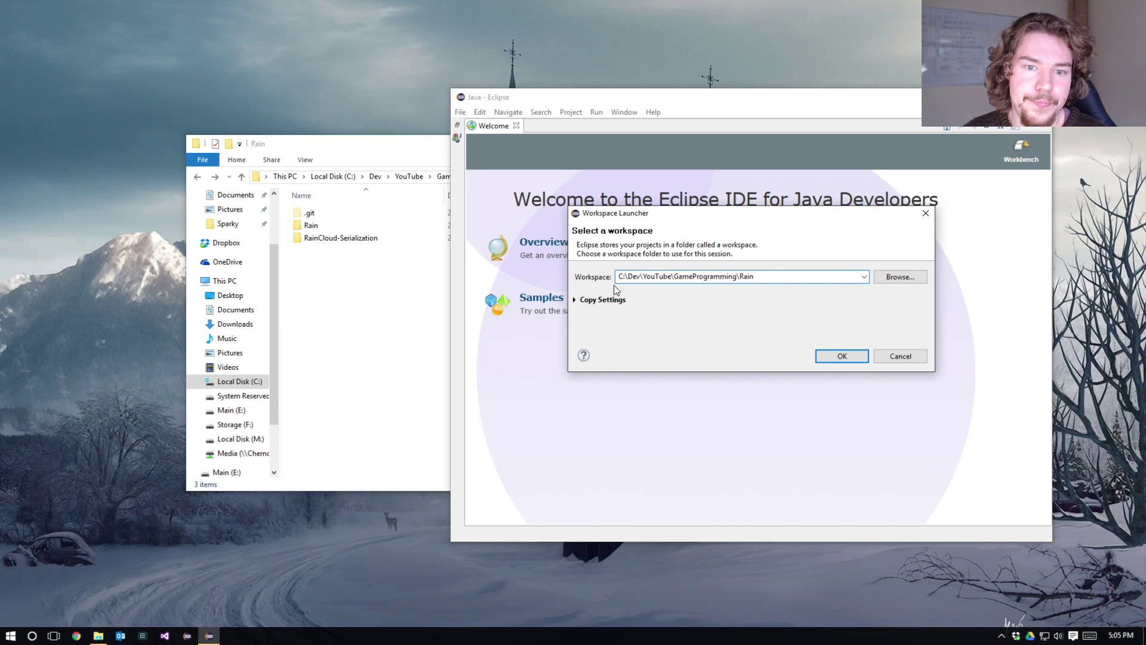
pyautogui.click(842, 357)
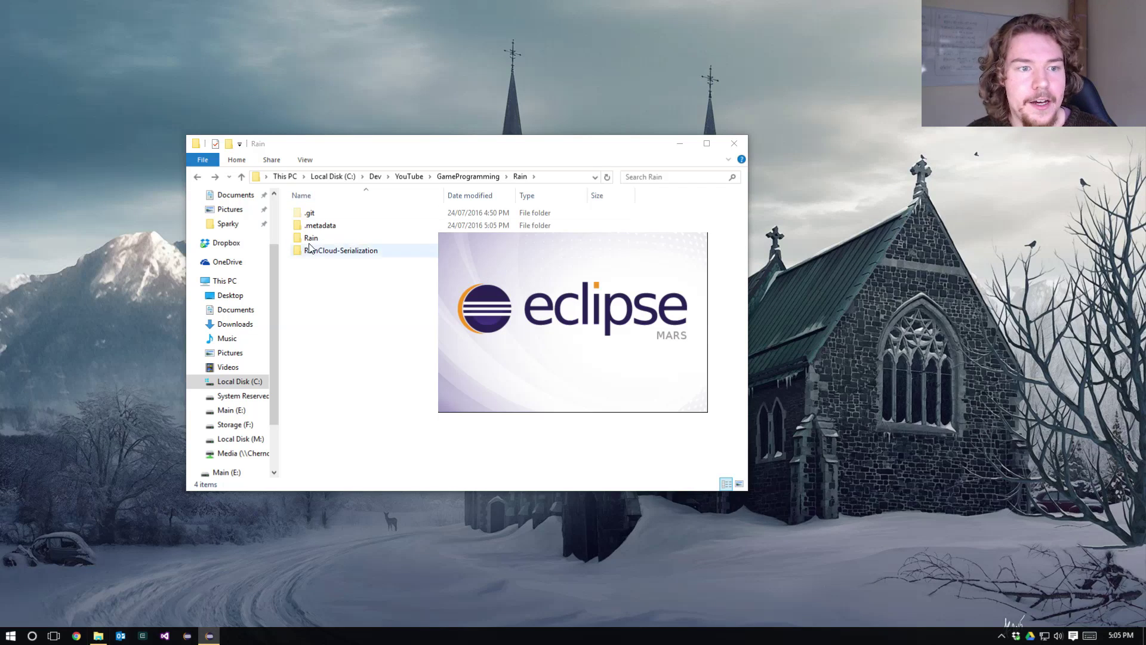
# - Check the .metadata folder in the outer Rain folder and unpin the spare Eclipse shortcut from the taskbar
pyautogui.click(330, 230)
pyautogui.click(376, 321)
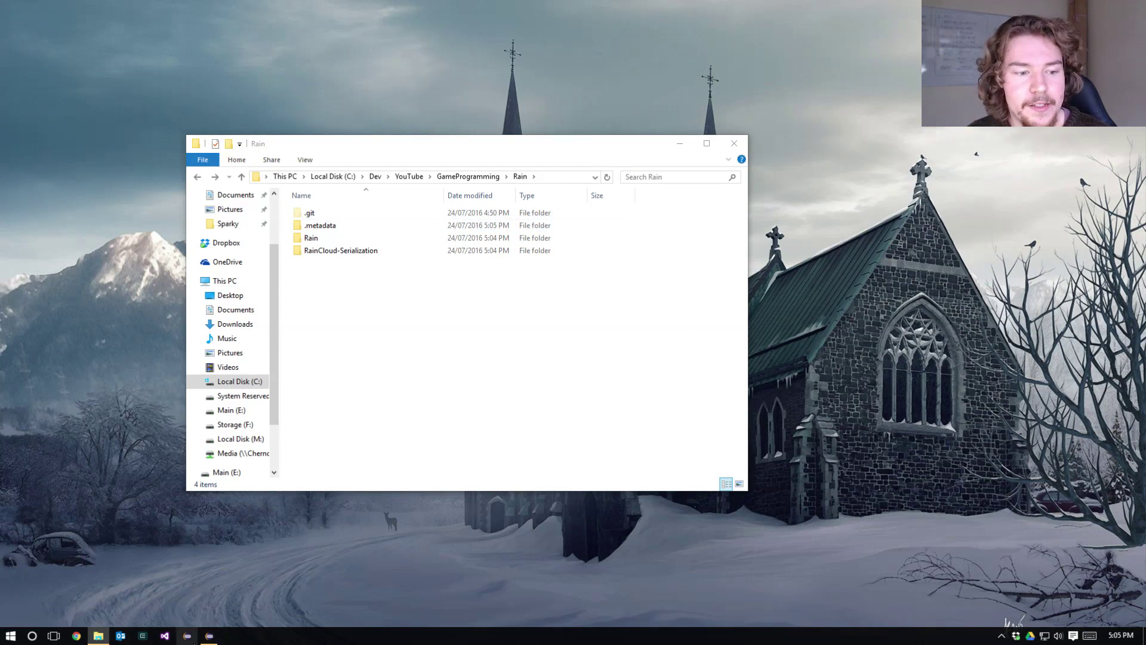
pyautogui.rightClick(187, 636)
pyautogui.click(174, 613)
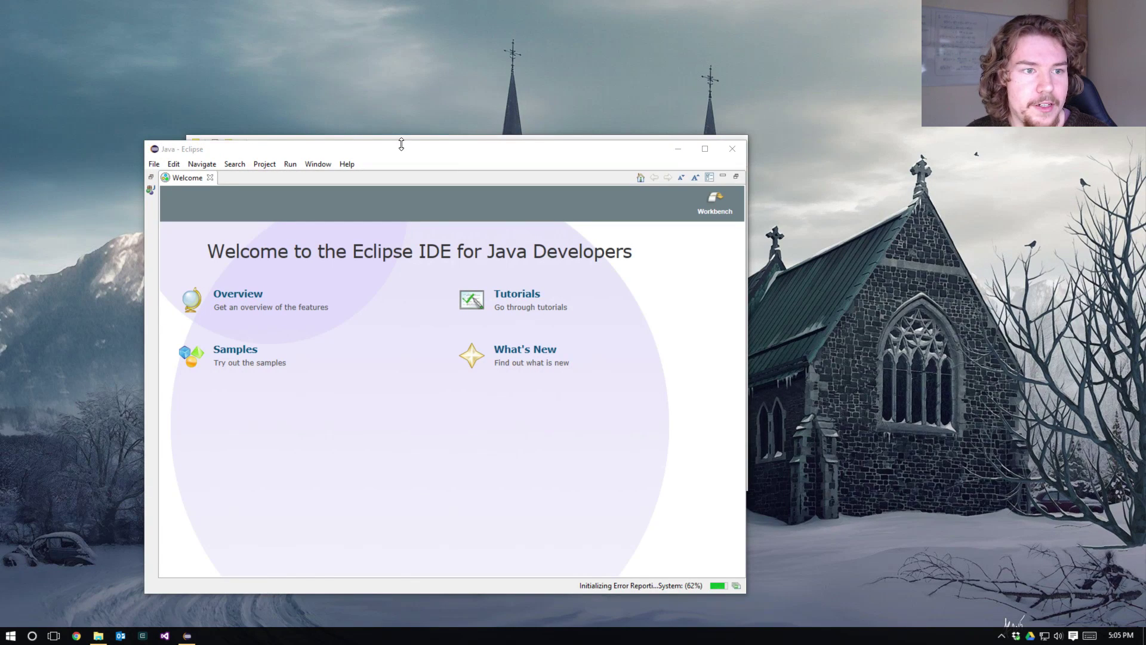
# - Leave the Eclipse Welcome page for the workbench and maximize the window
pyautogui.moveTo(400, 145); pyautogui.dragTo(444, 125)
pyautogui.click(754, 173)
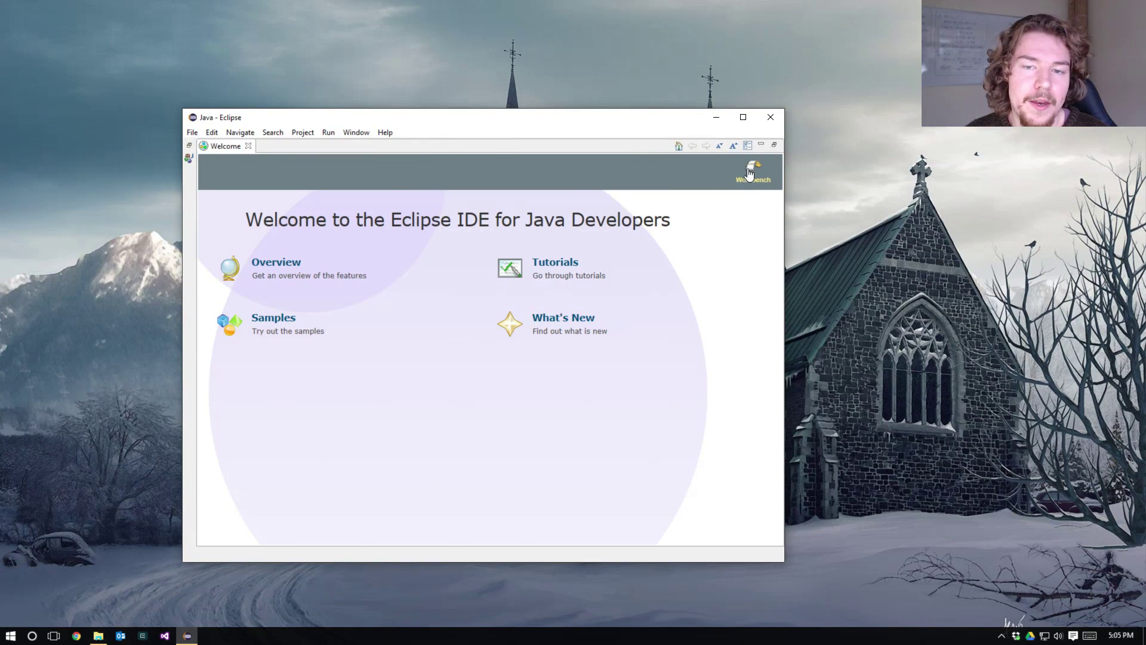
pyautogui.moveTo(315, 120); pyautogui.dragTo(327, 86)
pyautogui.doubleClick(326, 86)
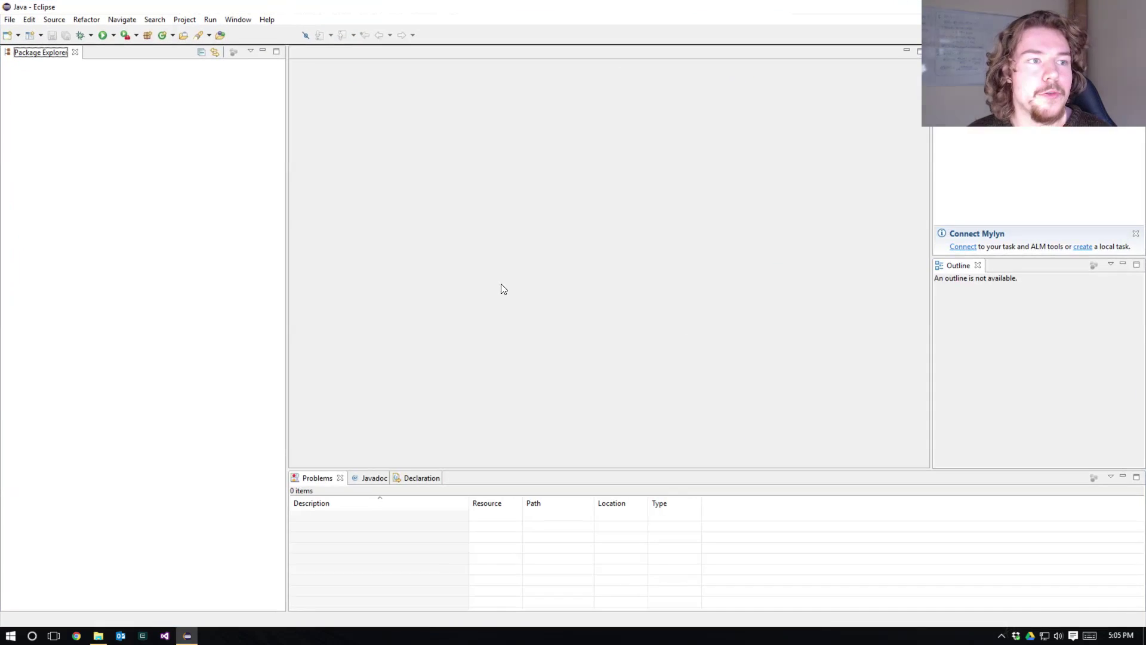
# - Dock the Task List and Outline views together beneath the Package Explorer
pyautogui.moveTo(971, 143); pyautogui.dragTo(227, 417)
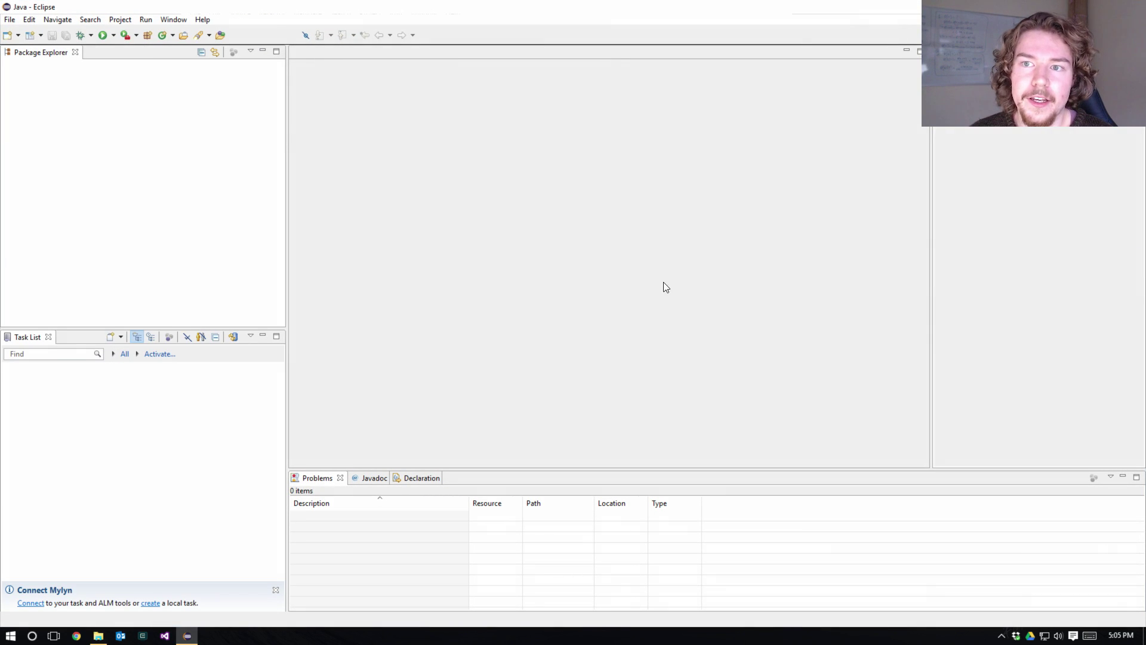
pyautogui.moveTo(667, 287); pyautogui.dragTo(54, 327)
# - Show the Navigator view ahead of Package Explorer and narrow the view column, with Task List in front of Outline
pyautogui.click(173, 19)
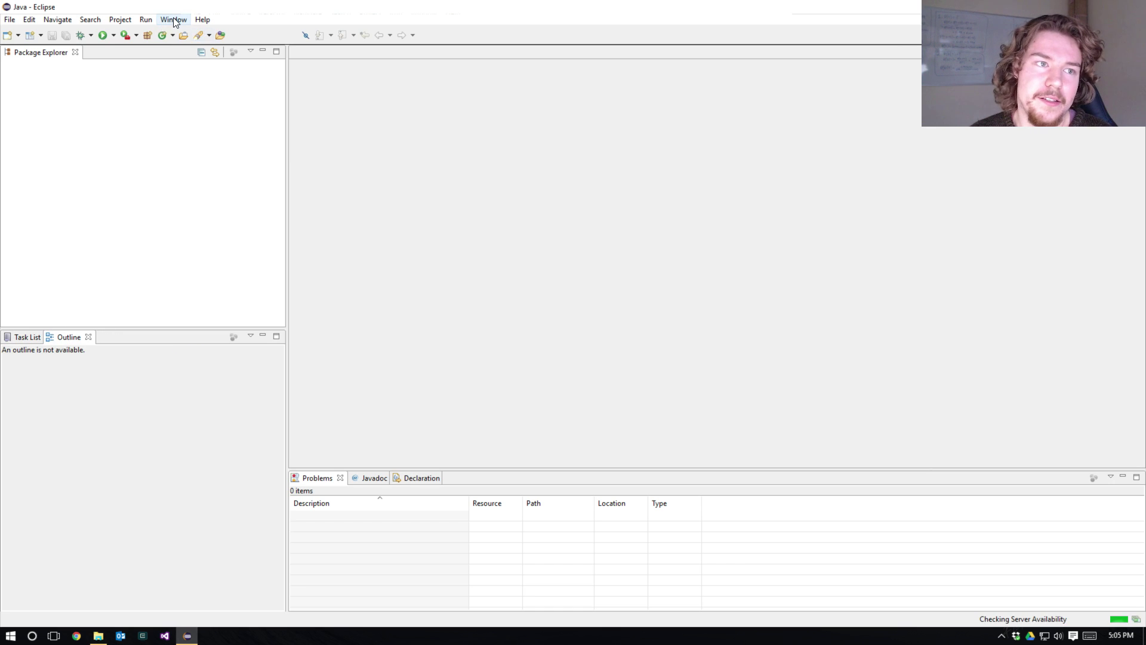
pyautogui.moveTo(217, 77)
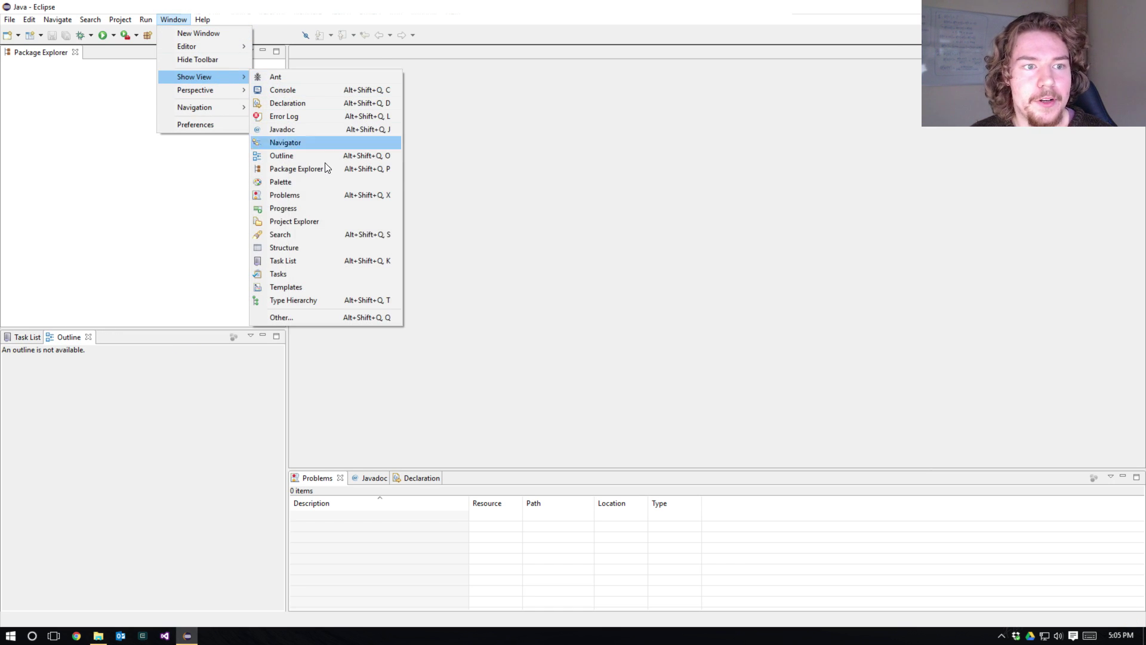
pyautogui.click(298, 146)
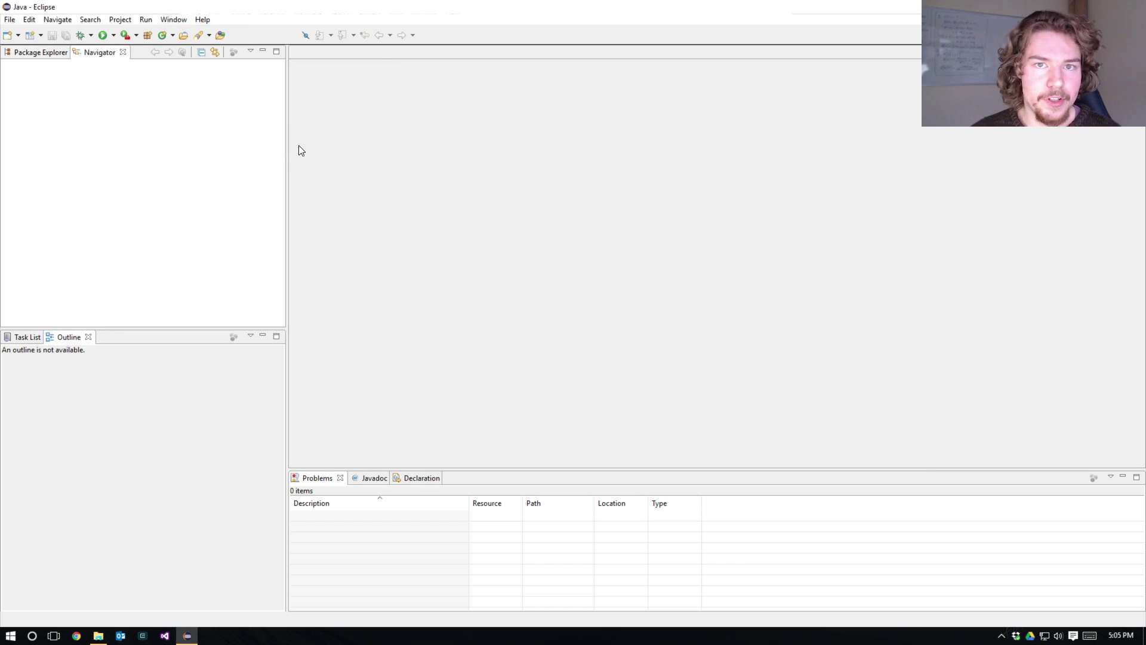
pyautogui.moveTo(77, 55); pyautogui.dragTo(12, 60)
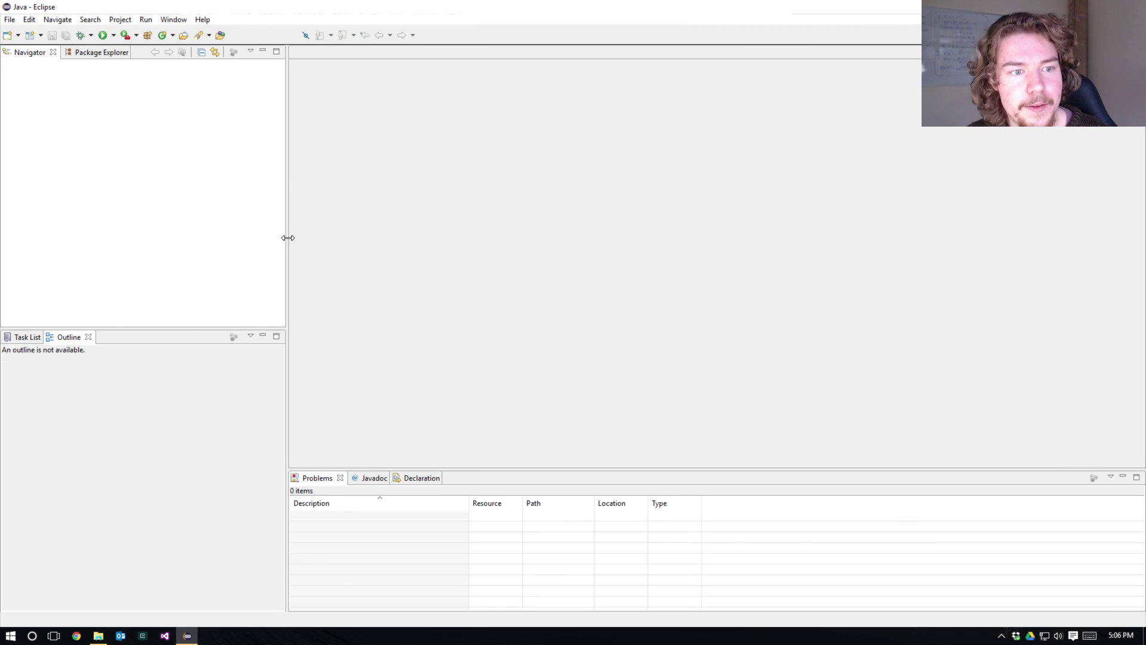
pyautogui.moveTo(286, 239); pyautogui.dragTo(212, 237)
pyautogui.click(25, 338)
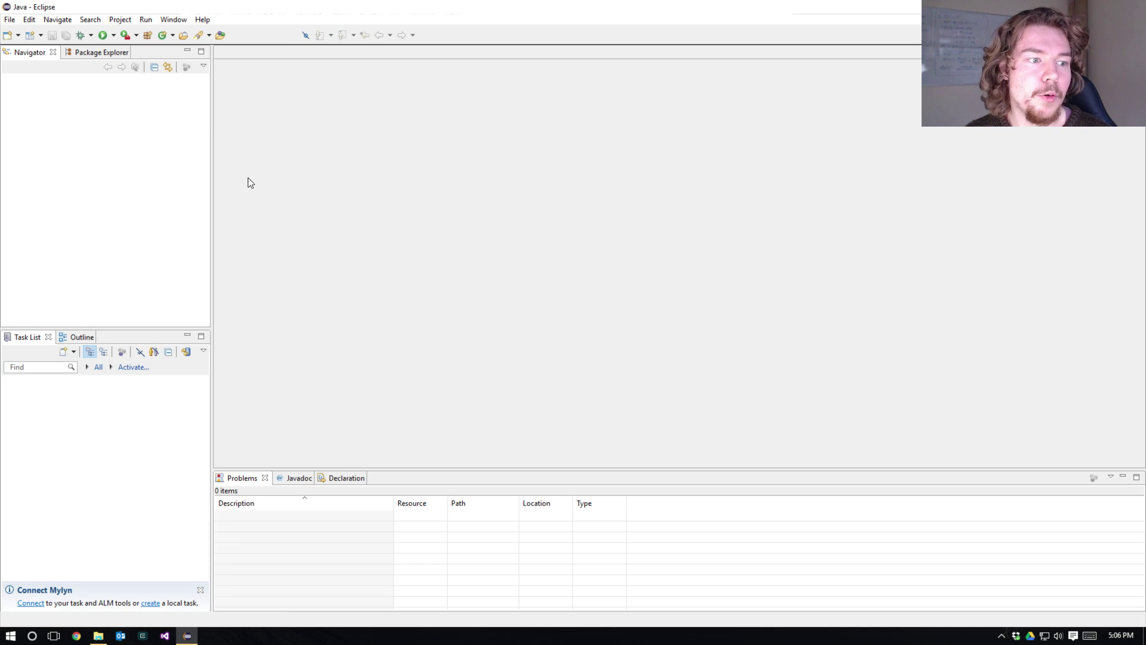
# - Start a new Java project named Rain in the default workspace location
pyautogui.rightClick(48, 131)
pyautogui.click(46, 132)
pyautogui.rightClick(62, 155)
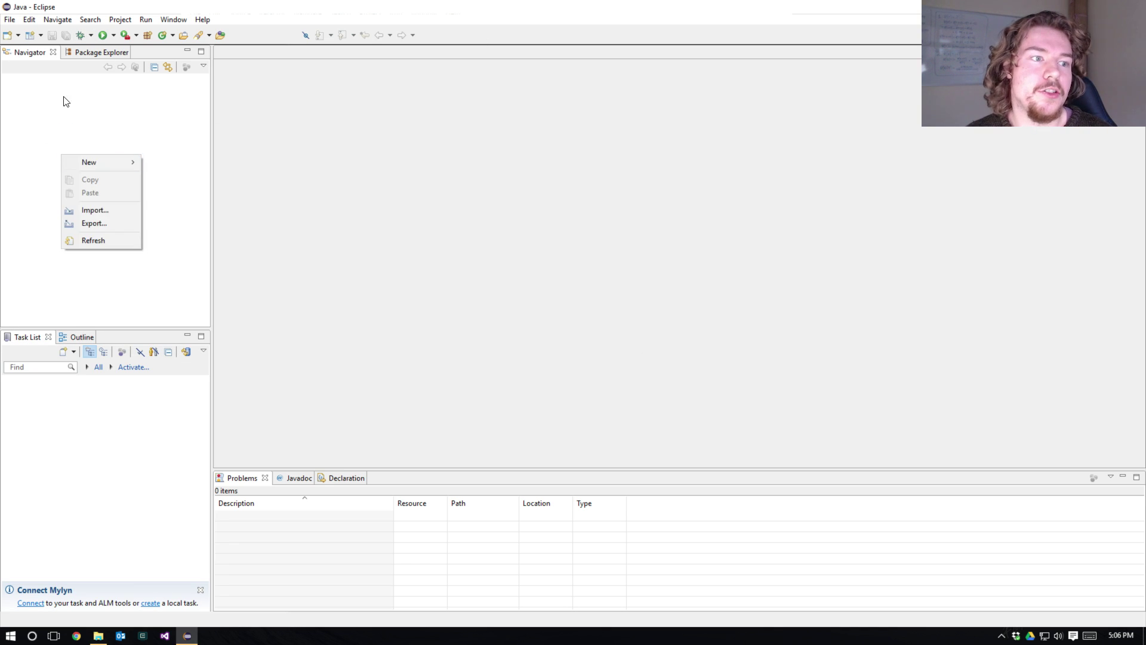
pyautogui.click(66, 101)
pyautogui.rightClick(77, 124)
pyautogui.moveTo(98, 134)
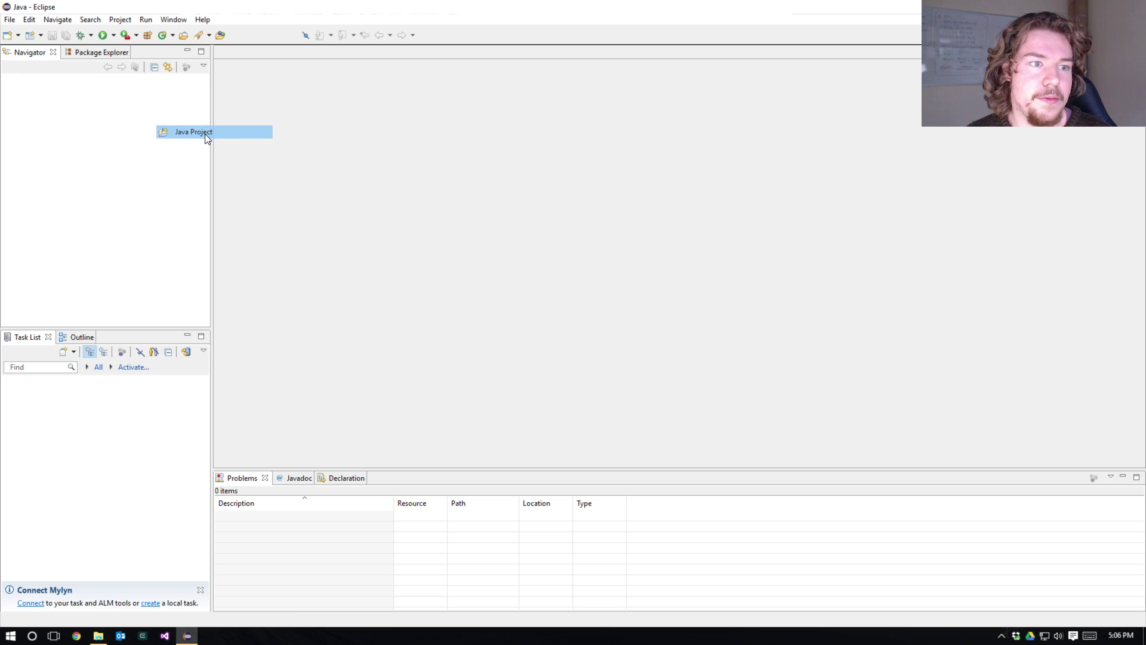
pyautogui.click(205, 133)
pyautogui.write('Ra')
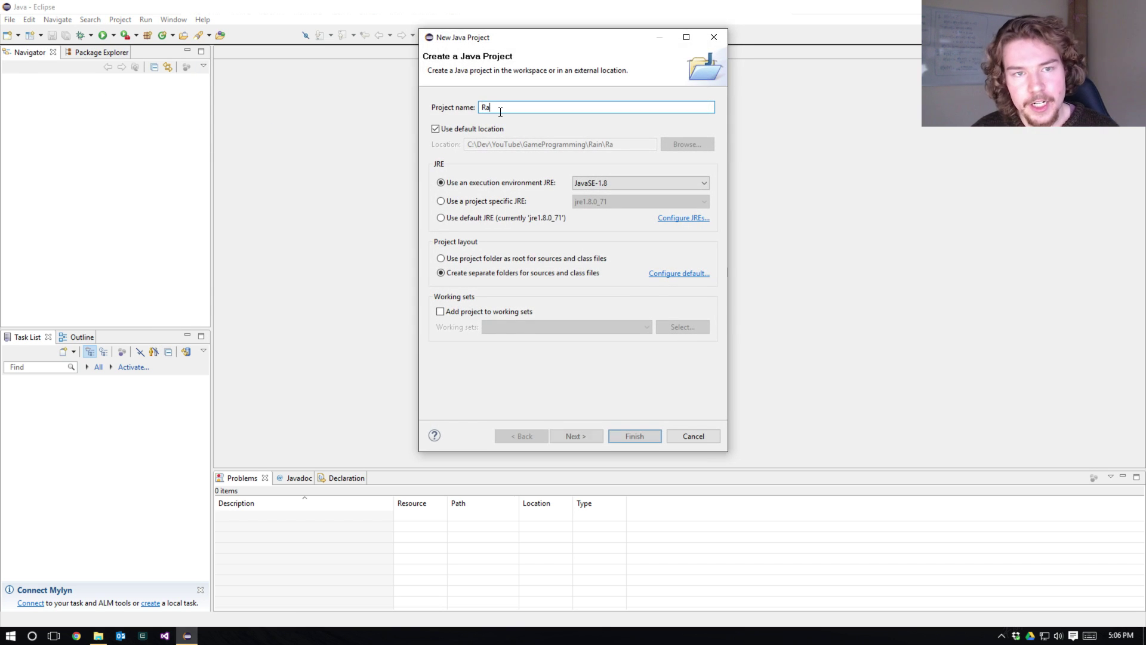
pyautogui.write('in')
pyautogui.doubleClick(486, 108)
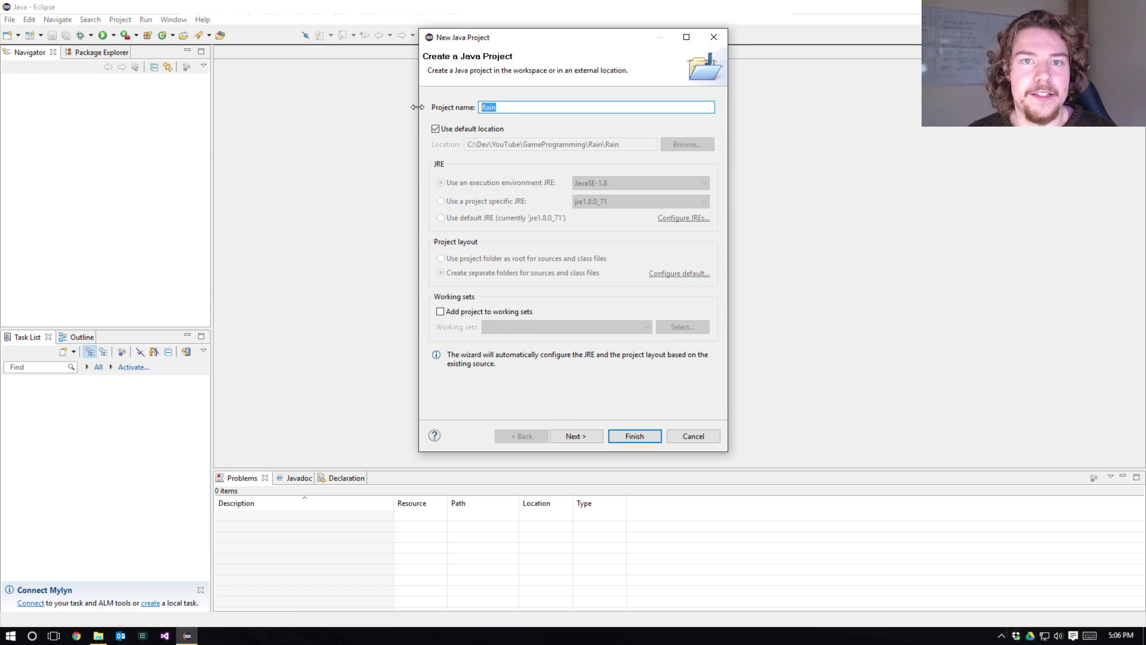
# - Copy the RainCloud-Serialization folder's name in File Explorer and finish creating the Rain project in Eclipse
pyautogui.click(99, 635)
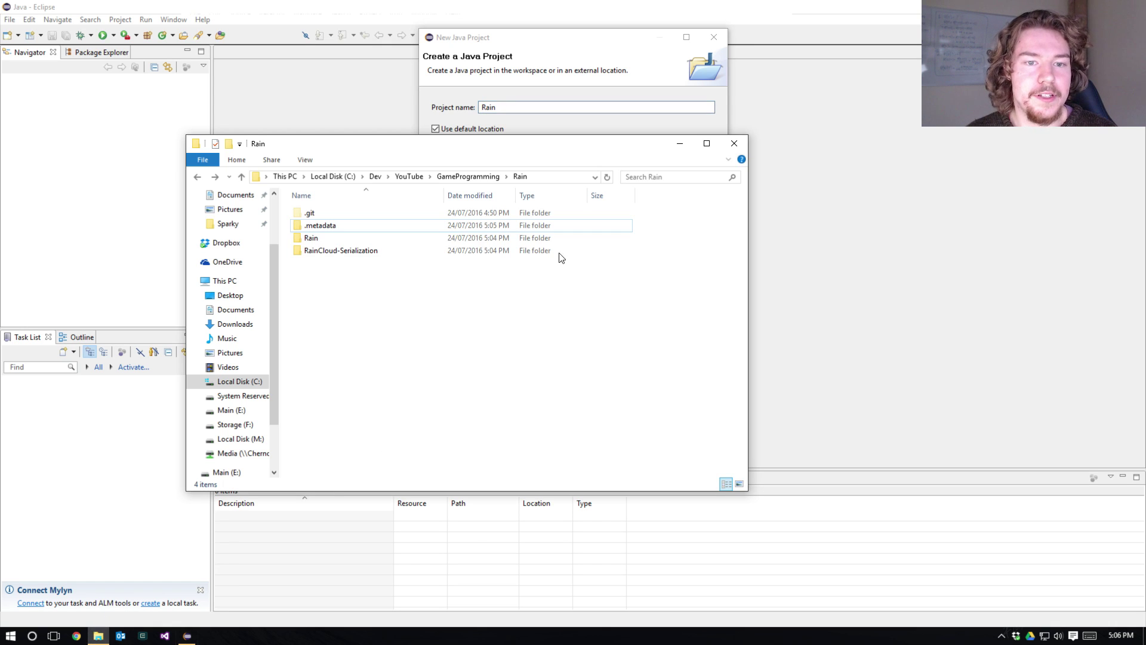
pyautogui.click(323, 251)
pyautogui.click(360, 256)
pyautogui.hotkey('ctrl', 'c')
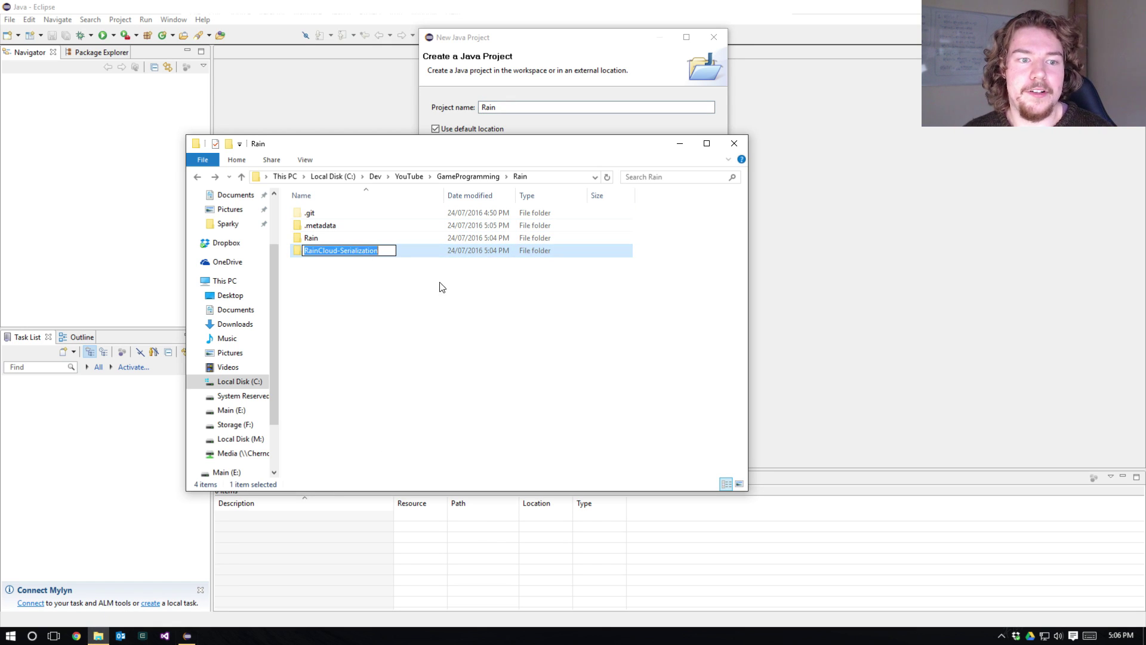
pyautogui.click(477, 99)
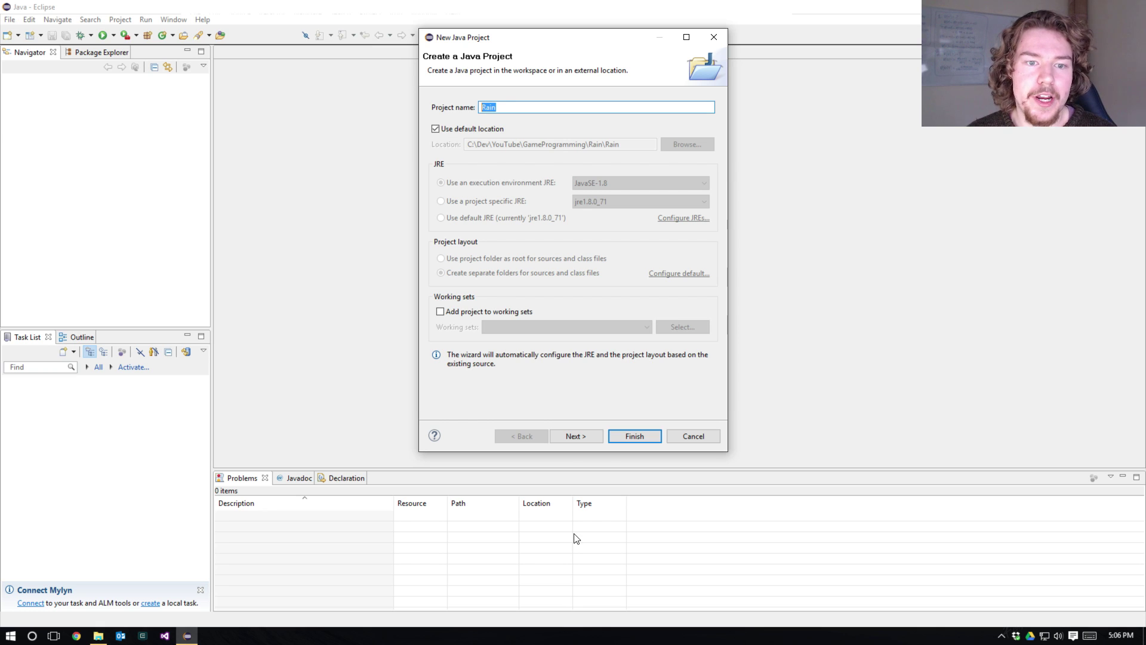
pyautogui.click(624, 437)
# - Create a second Java project named RainCloud-Serialization in the default location, pasting the copied folder name
pyautogui.rightClick(46, 138)
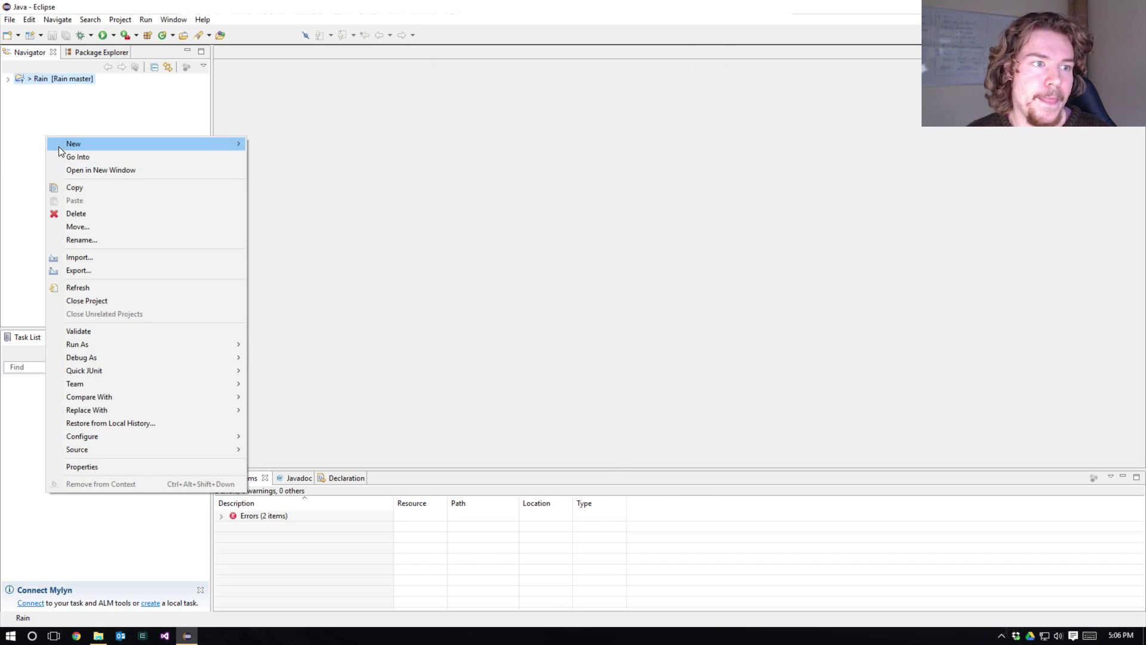
pyautogui.moveTo(60, 145)
pyautogui.click(286, 144)
pyautogui.hotkey('ctrl', 'v')
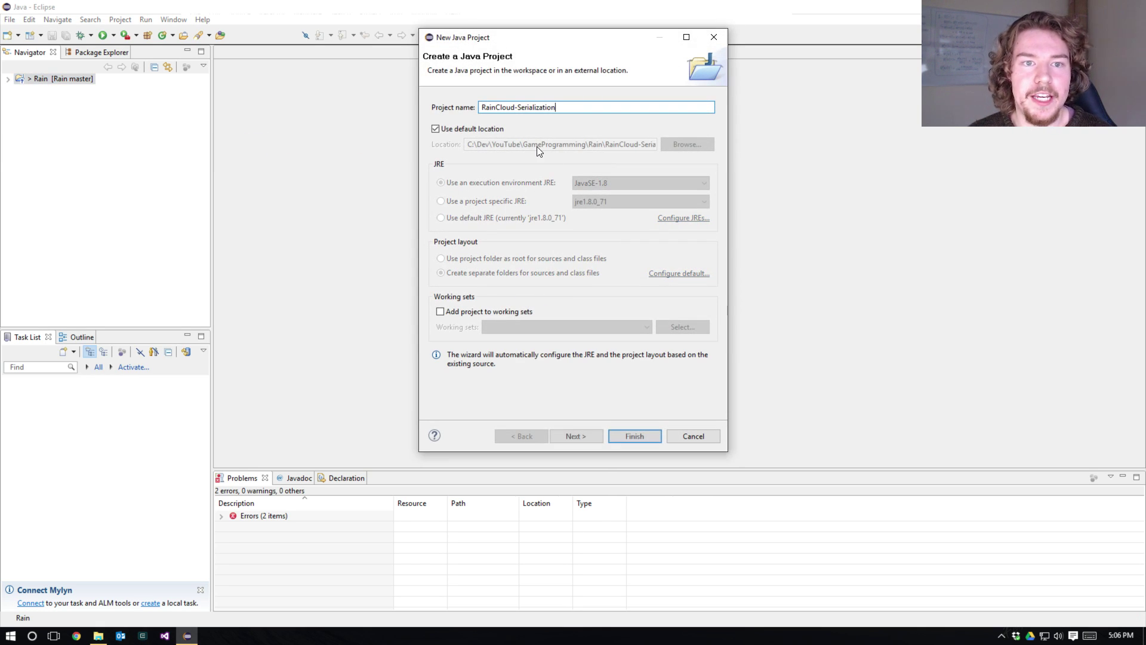
pyautogui.click(636, 436)
# - Expand both projects in the Navigator and open Game.java from the Rain project's com/thecherno/rain source folder
pyautogui.click(7, 78)
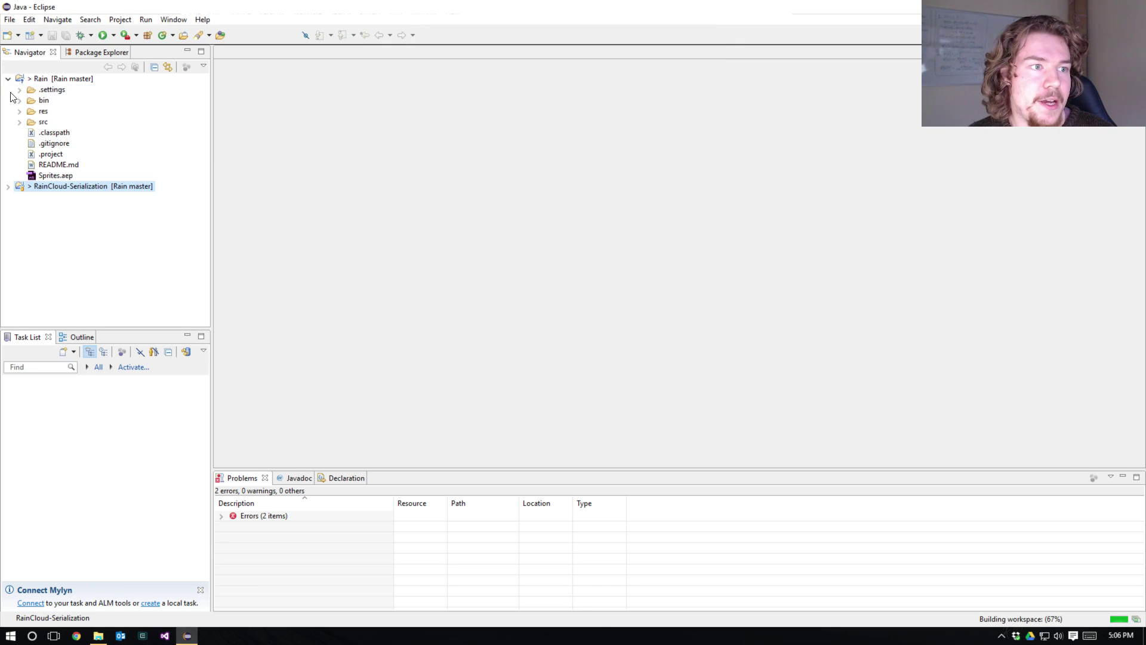
pyautogui.click(8, 186)
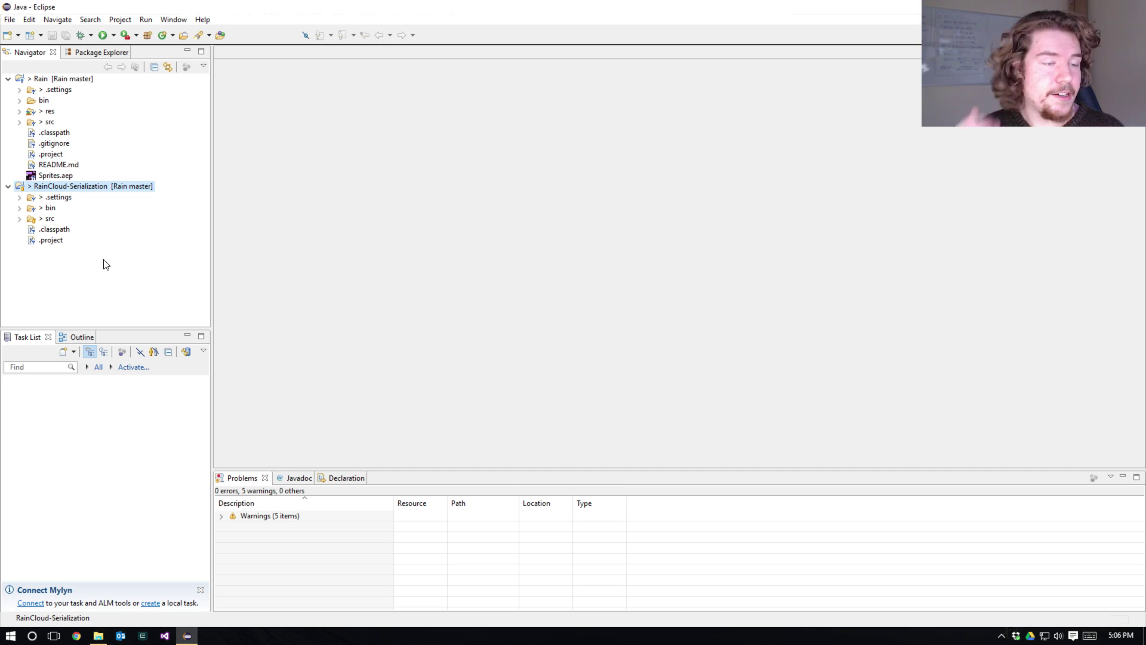
pyautogui.click(19, 122)
pyautogui.click(31, 132)
pyautogui.click(42, 143)
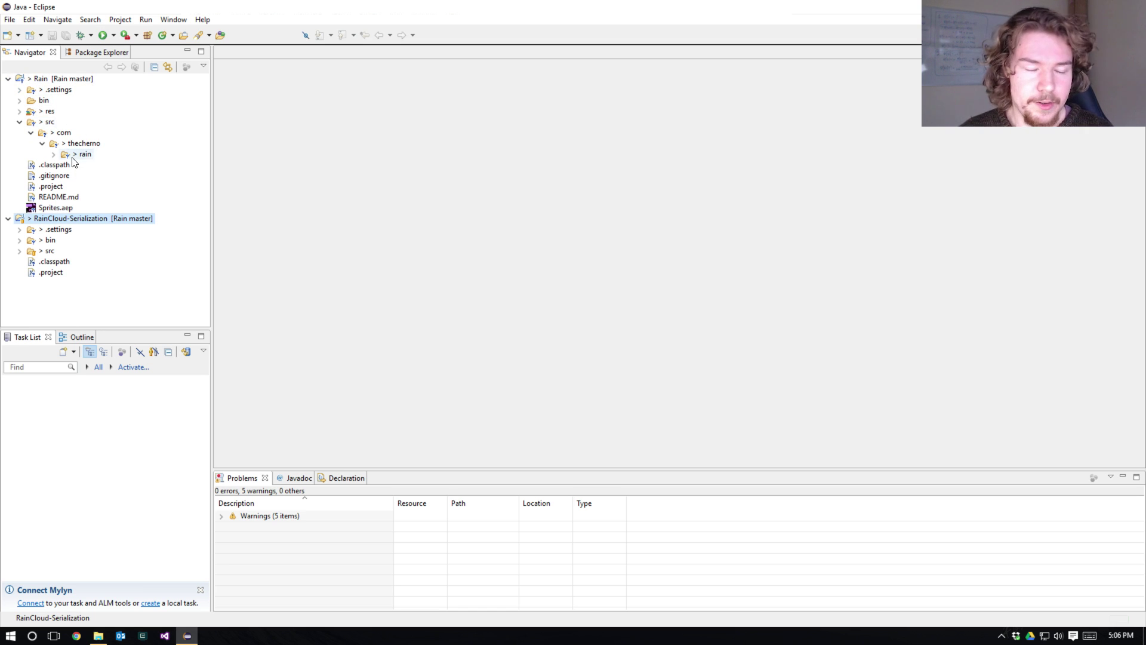
pyautogui.click(53, 166)
pyautogui.click(54, 155)
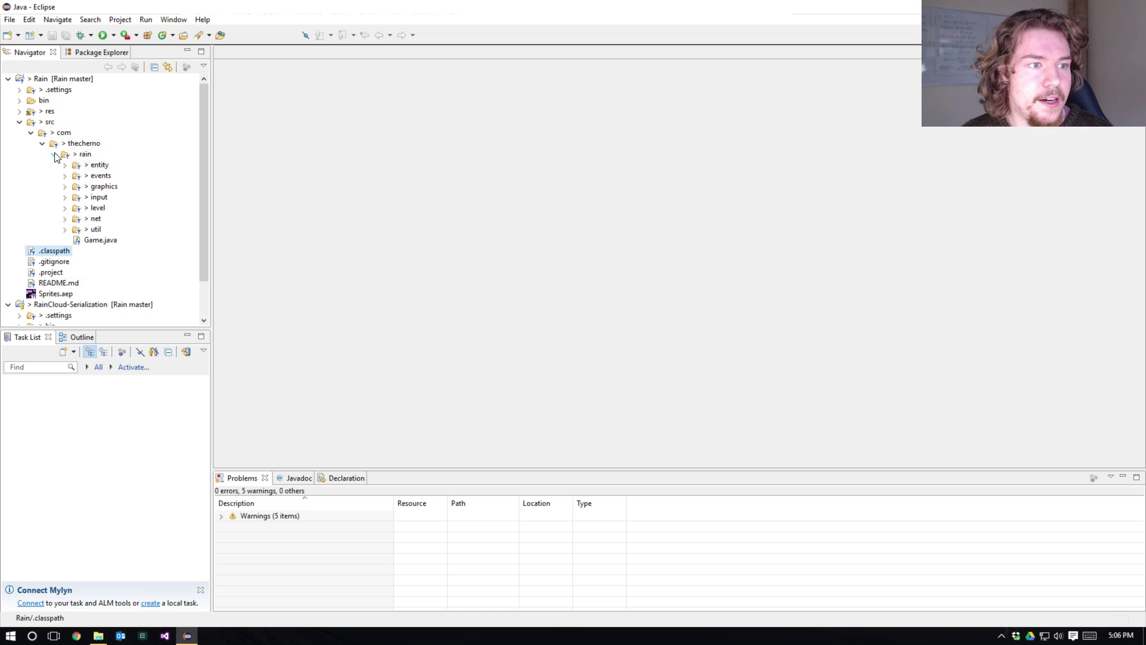
pyautogui.doubleClick(100, 239)
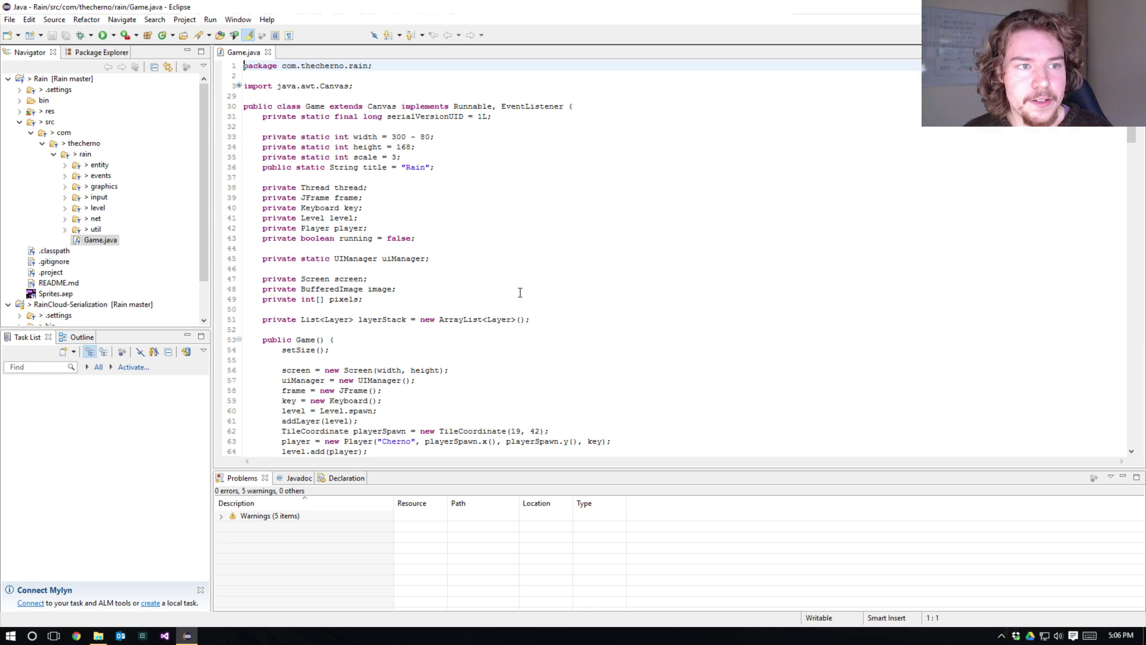
pyautogui.scroll(-5, 510, 204)
pyautogui.scroll(5, 505, 189)
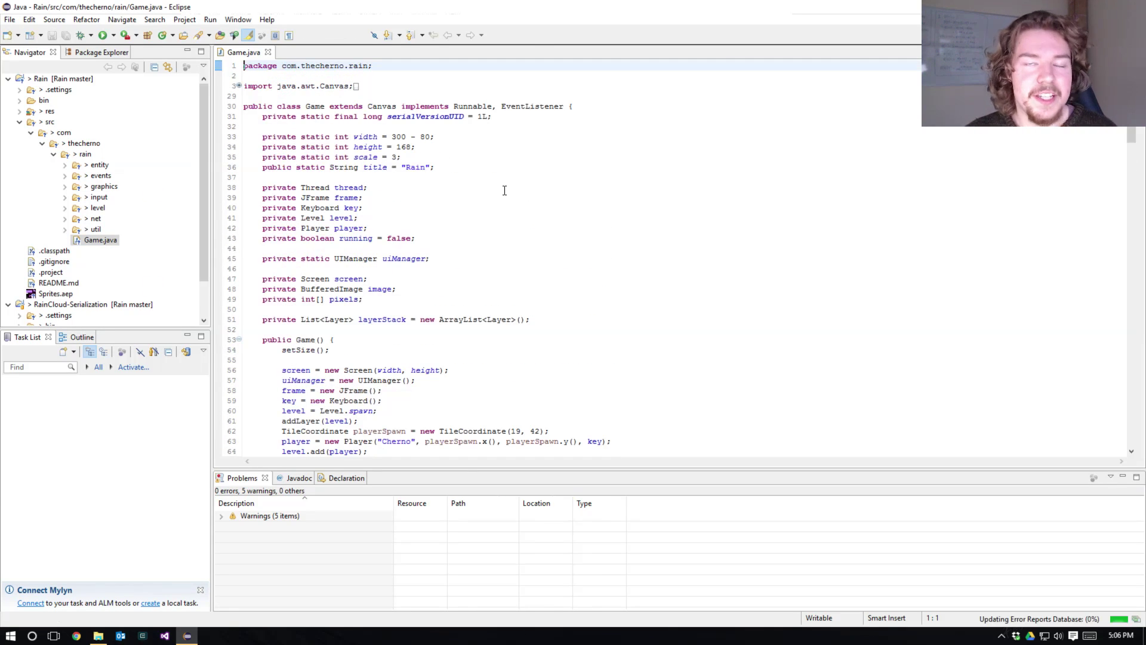
# - Set the Java Editor Text Font to Consolas, size 16, in the Colors and Fonts preferences
pyautogui.click(242, 19)
pyautogui.click(356, 299)
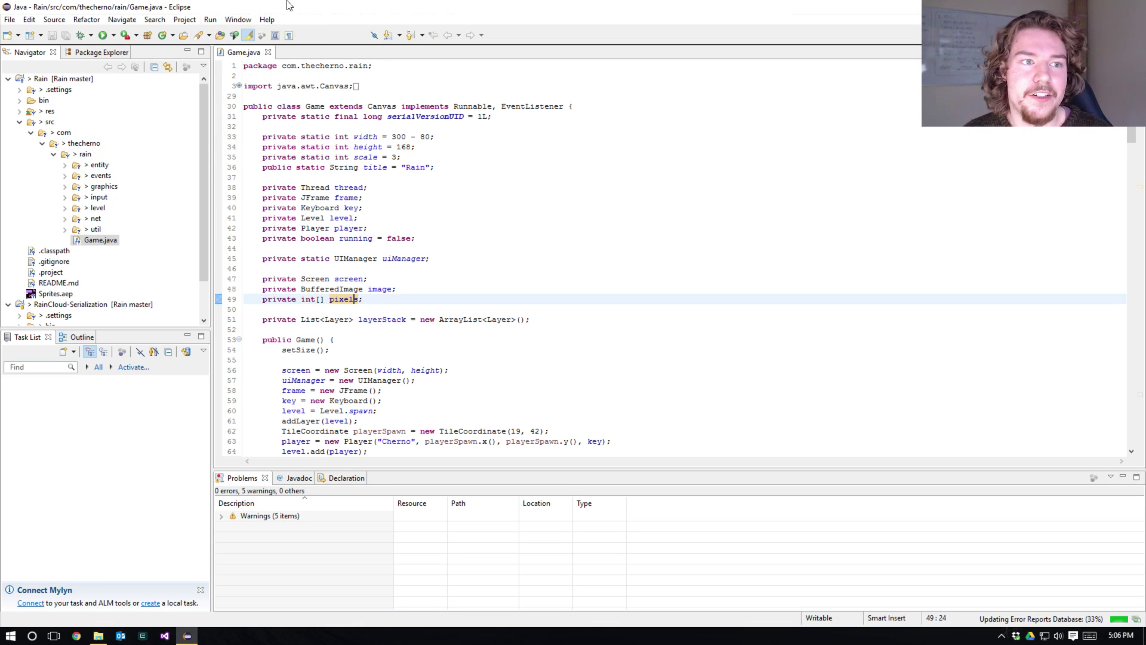
pyautogui.click(248, 21)
pyautogui.moveTo(434, 167); pyautogui.dragTo(416, 380)
pyautogui.click(236, 21)
pyautogui.click(262, 124)
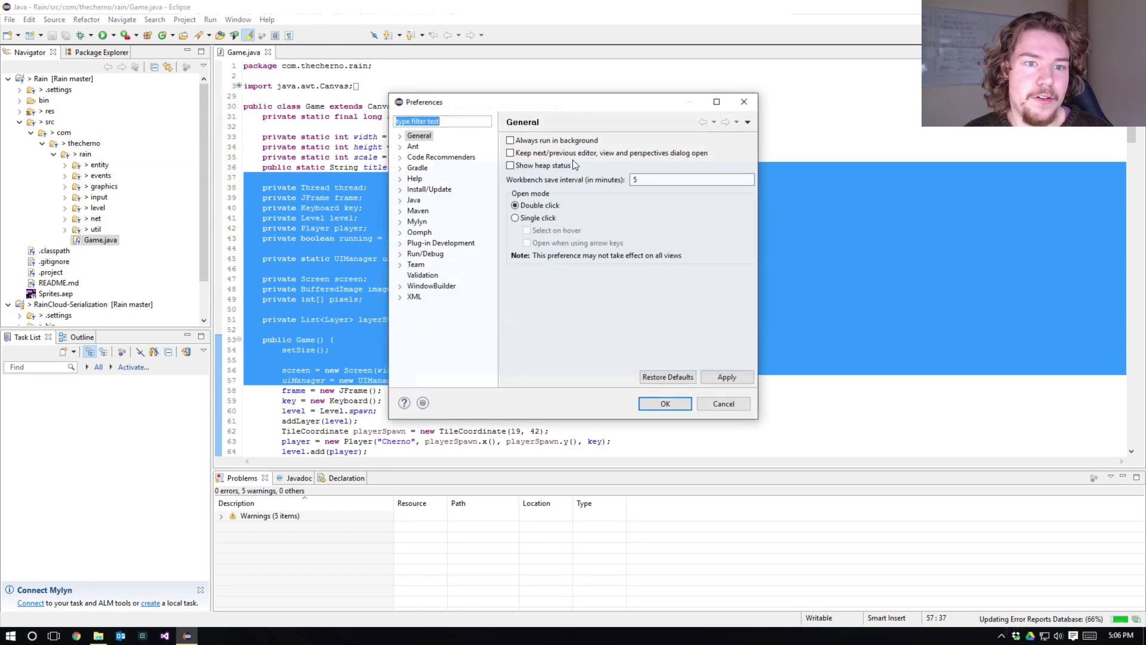
pyautogui.click(400, 135)
pyautogui.click(455, 157)
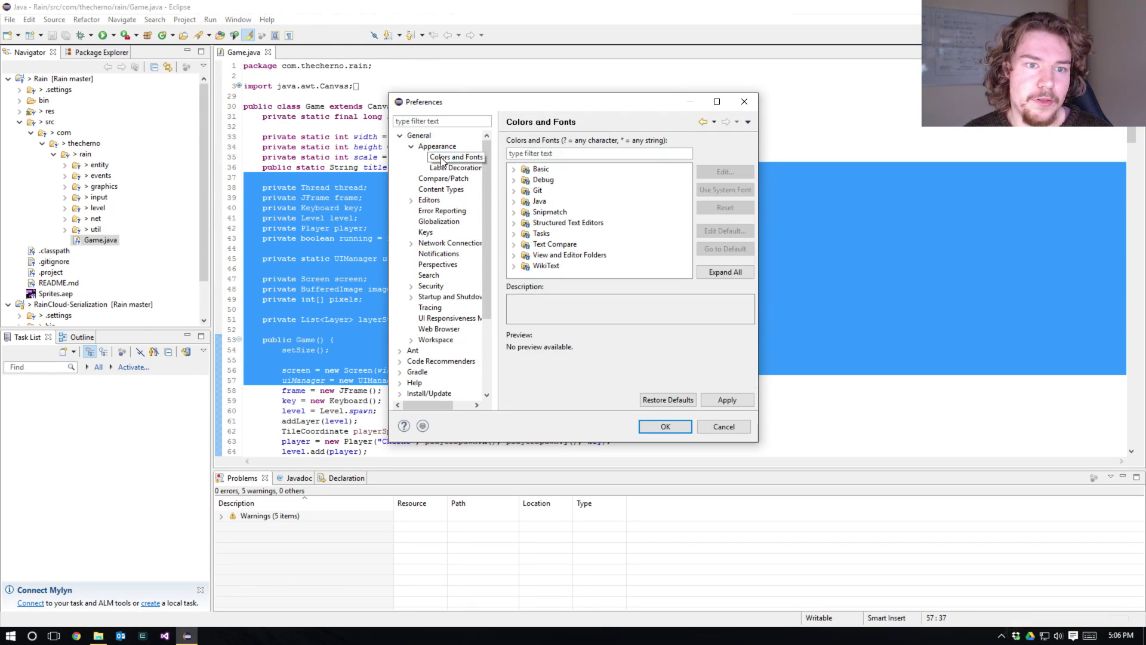
pyautogui.click(513, 202)
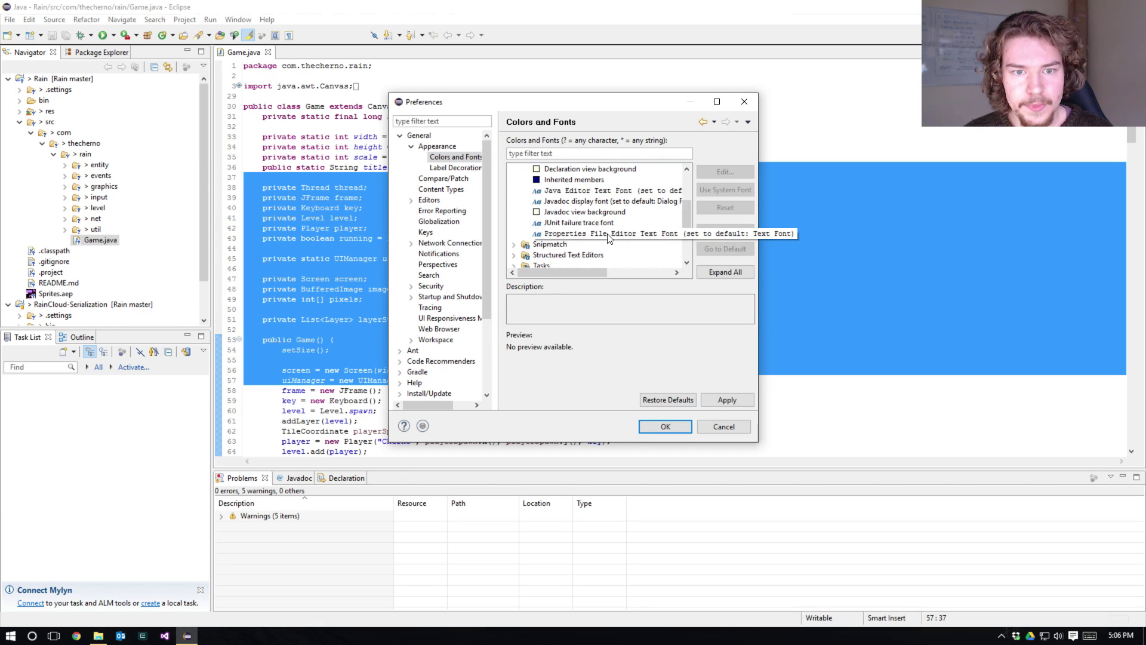
pyautogui.click(597, 223)
pyautogui.click(725, 172)
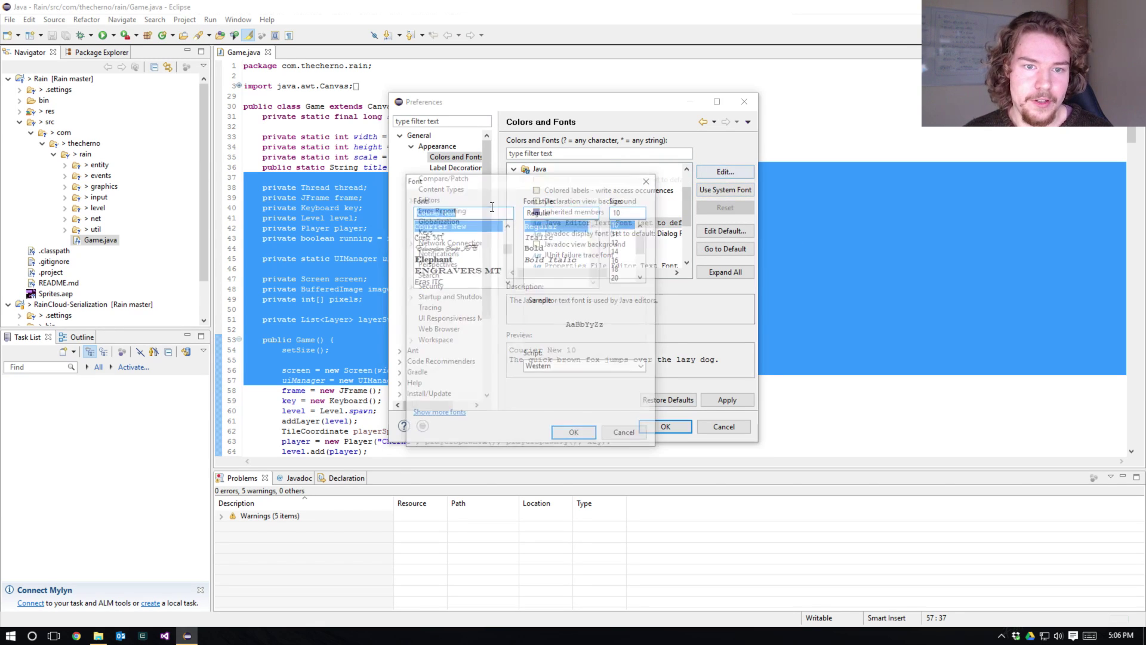
pyautogui.write('Consolas')
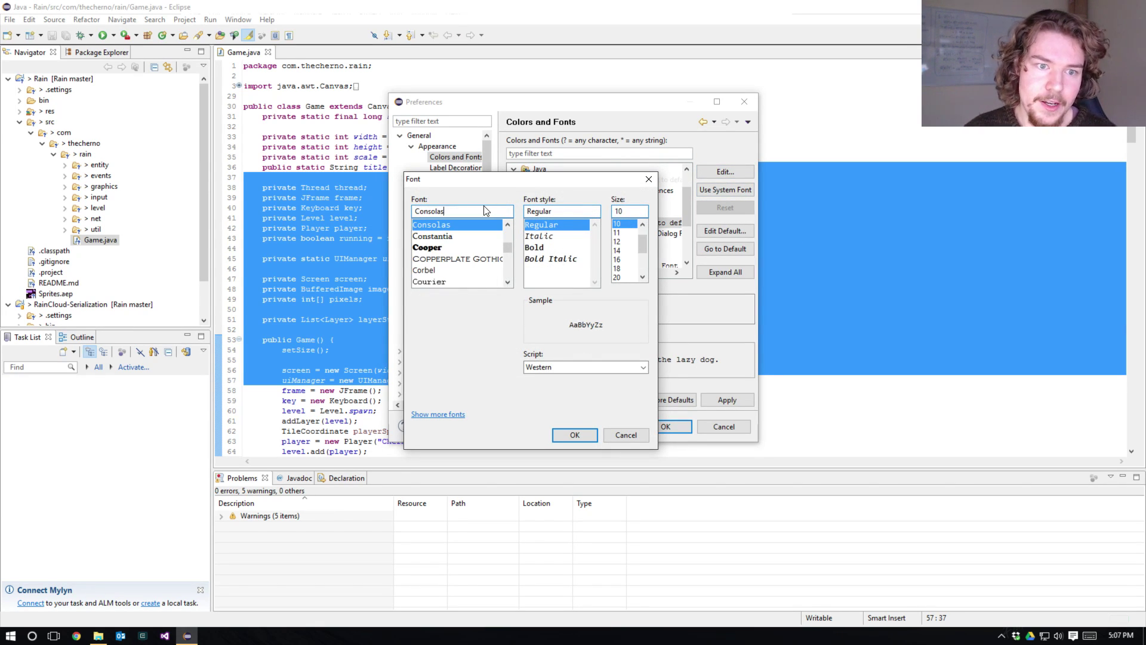
pyautogui.click(625, 261)
pyautogui.click(582, 434)
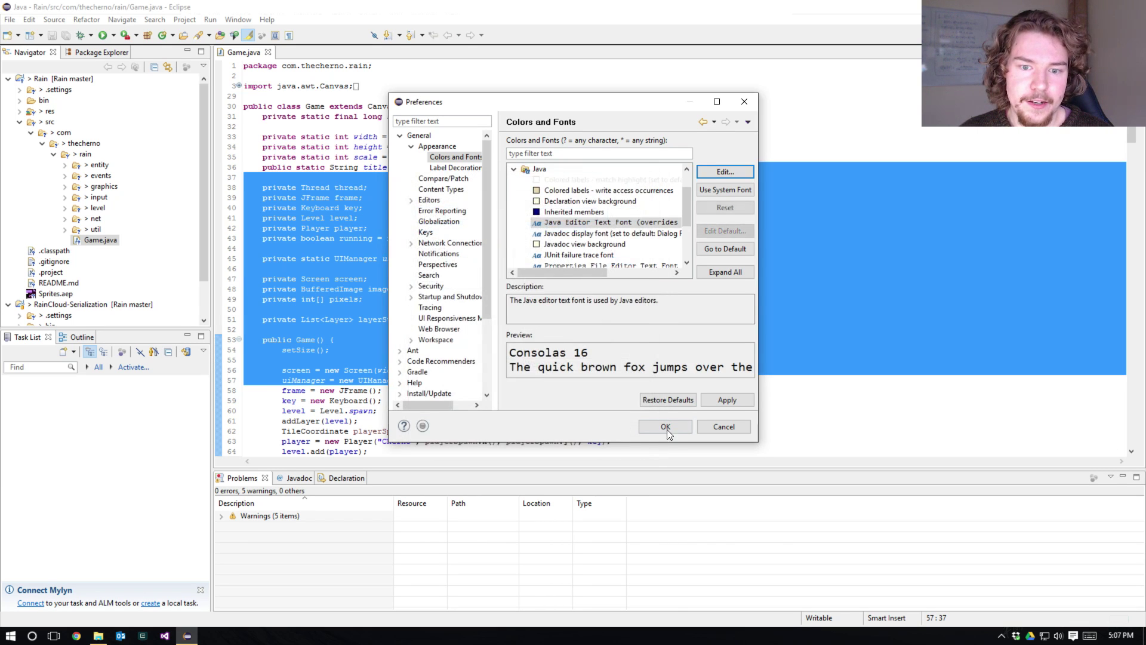
pyautogui.click(667, 427)
pyautogui.click(656, 349)
pyautogui.scroll(-16, 655, 349)
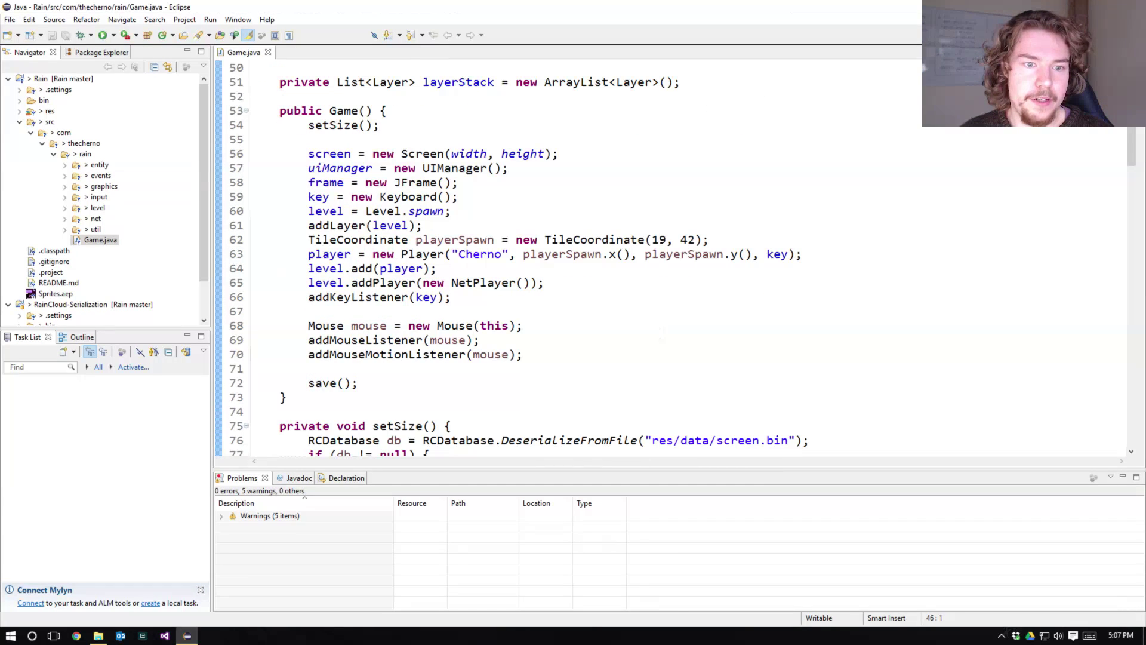
# - Set the Java Editor Text Font size to 14 in the preferences
pyautogui.click(228, 19)
pyautogui.click(238, 20)
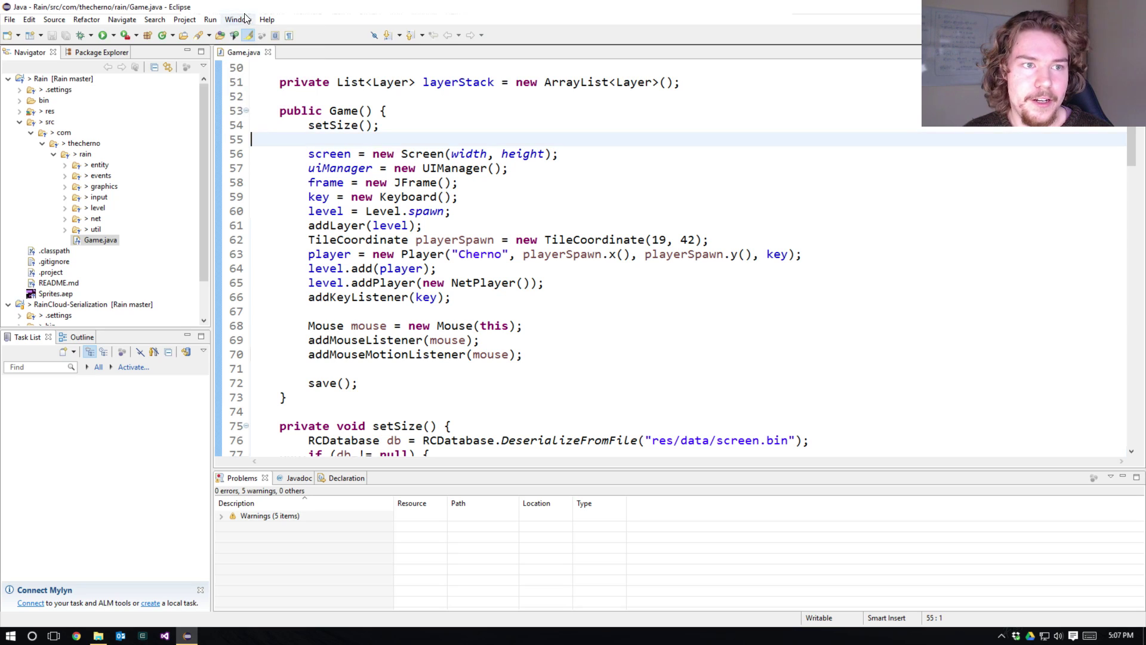
pyautogui.click(238, 19)
pyautogui.click(260, 124)
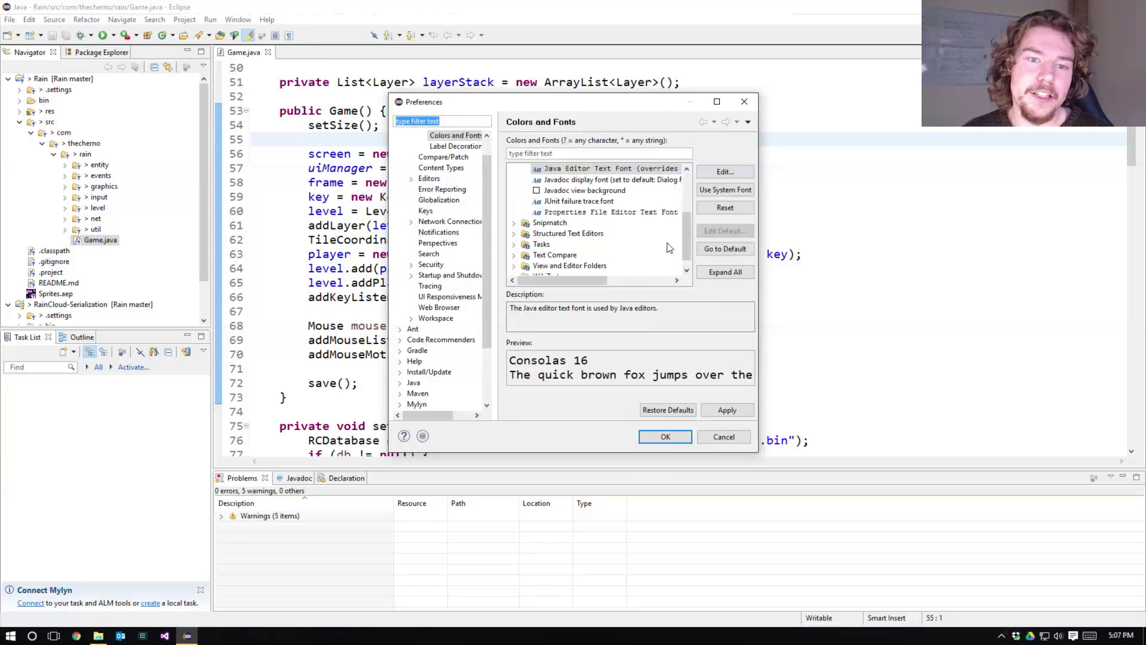
pyautogui.click(724, 172)
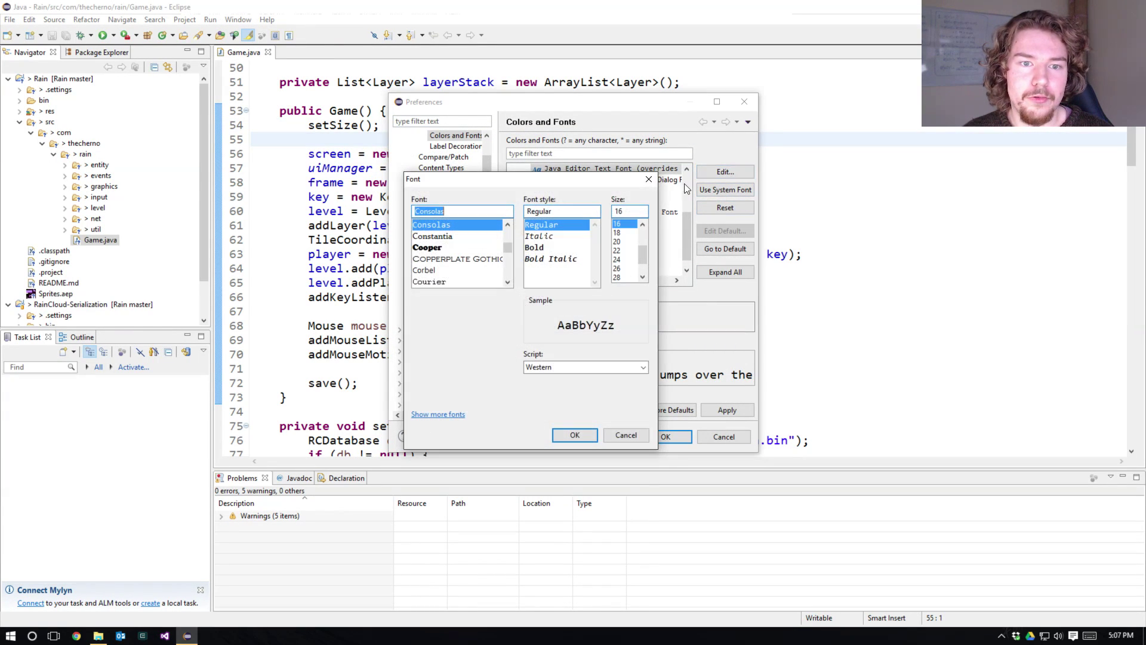
pyautogui.scroll(1, 617, 234)
pyautogui.click(617, 241)
pyautogui.click(573, 435)
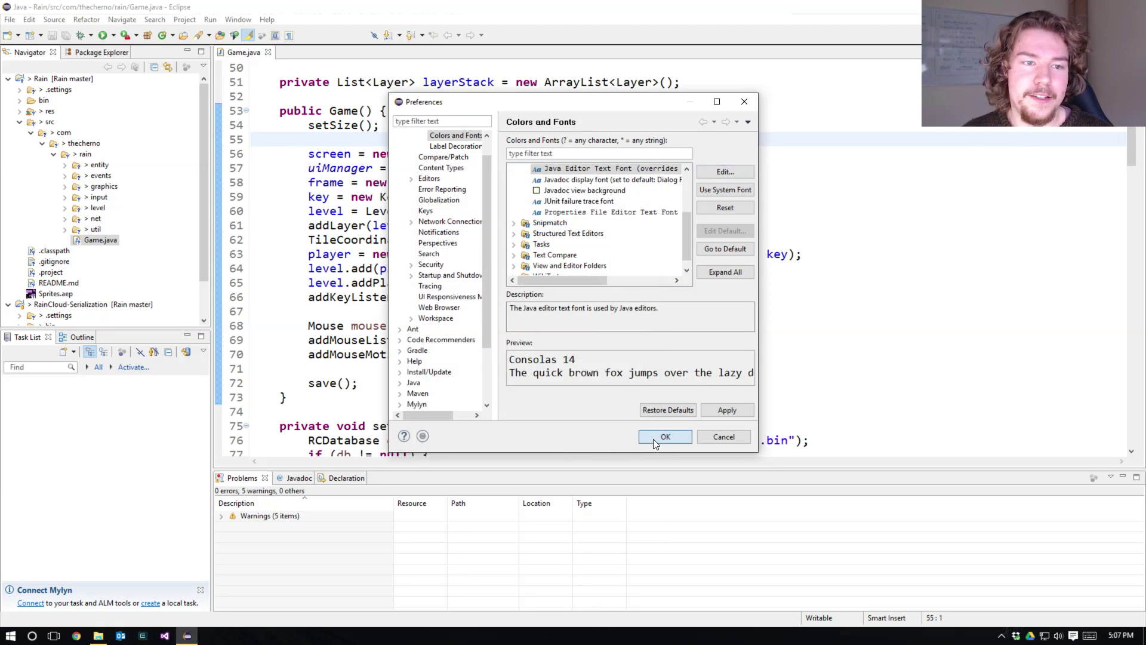
pyautogui.click(655, 440)
# - Look through the methods in Game.java and select the RainCloud-Serialization project in the Navigator
pyautogui.scroll(-8, 566, 221)
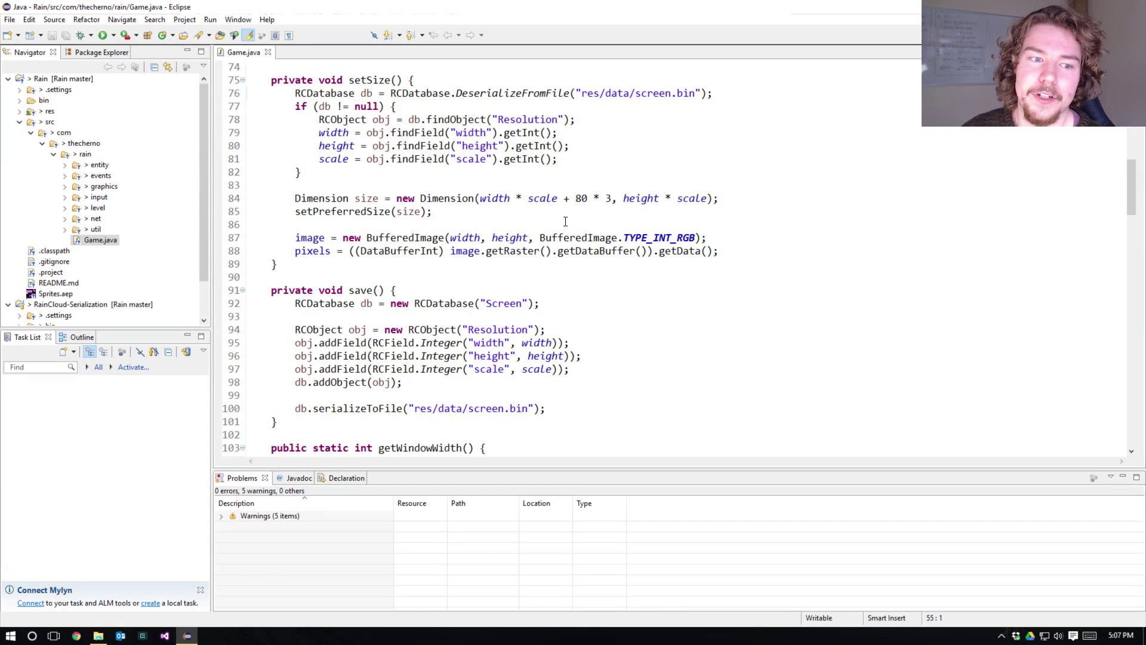
pyautogui.scroll(-7, 566, 222)
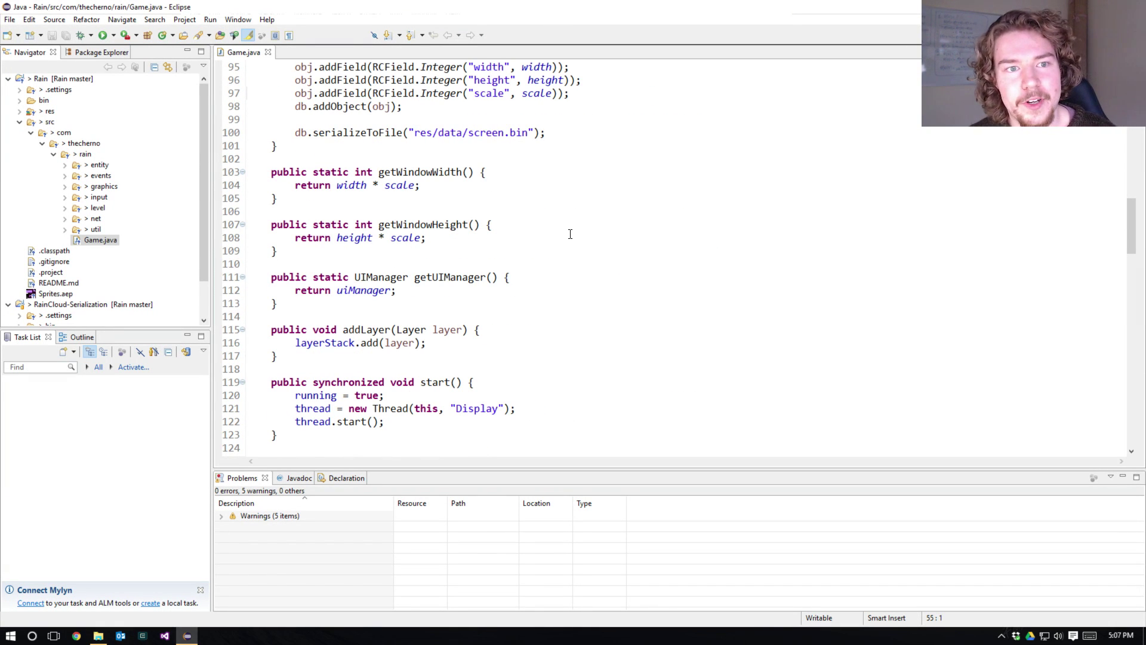
pyautogui.scroll(-7, 569, 250)
pyautogui.scroll(16, 565, 271)
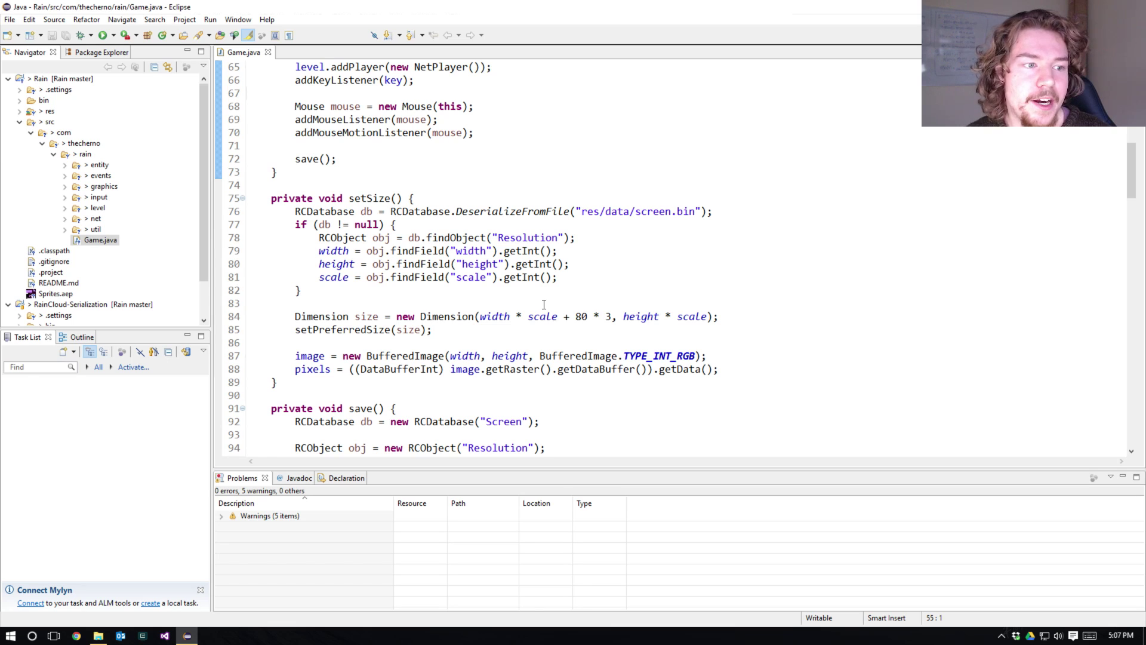
pyautogui.moveTo(203, 248)
pyautogui.mouseDown()
pyautogui.moveTo(205, 265)
pyautogui.moveTo(204, 242)
pyautogui.mouseUp()
pyautogui.scroll(-6, 491, 238)
pyautogui.scroll(6, 491, 238)
pyautogui.click(490, 237)
pyautogui.scroll(-1, 54, 257)
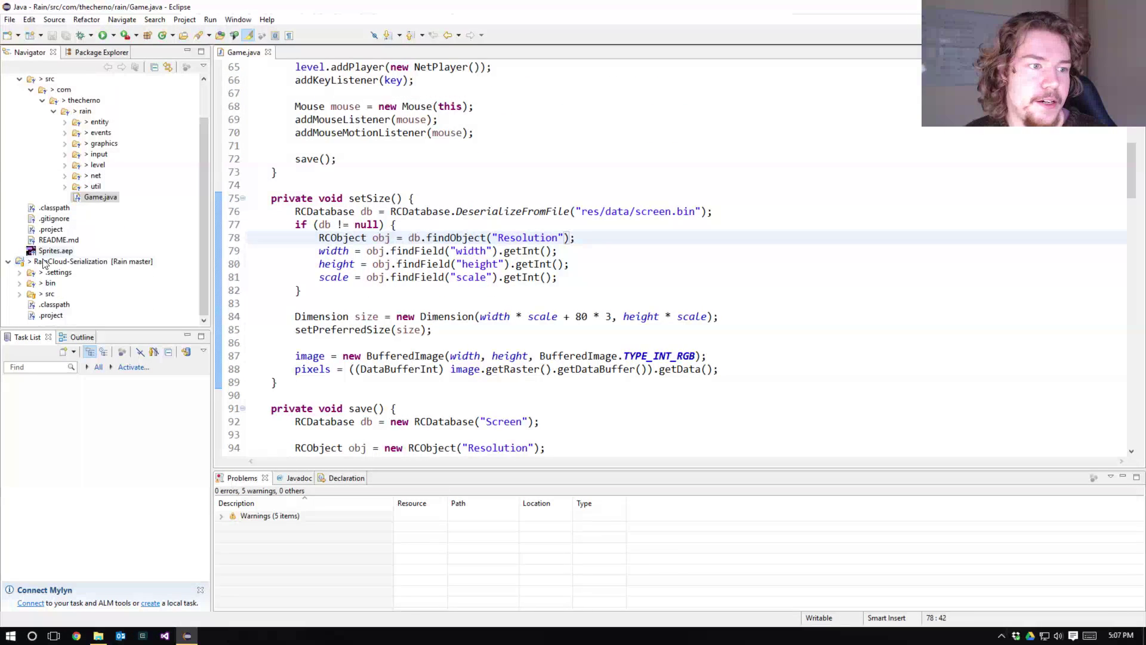
pyautogui.click(54, 263)
# - Review Game.java from its first line and highlight the serialization code in the save method
pyautogui.scroll(13, 408, 269)
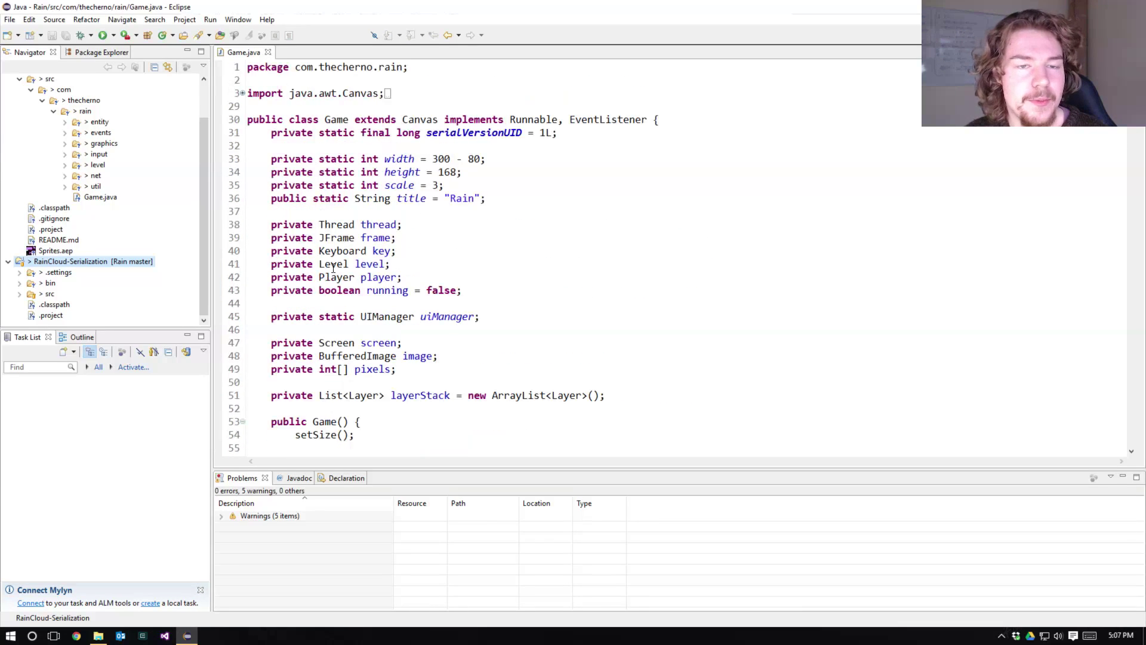
pyautogui.click(298, 150)
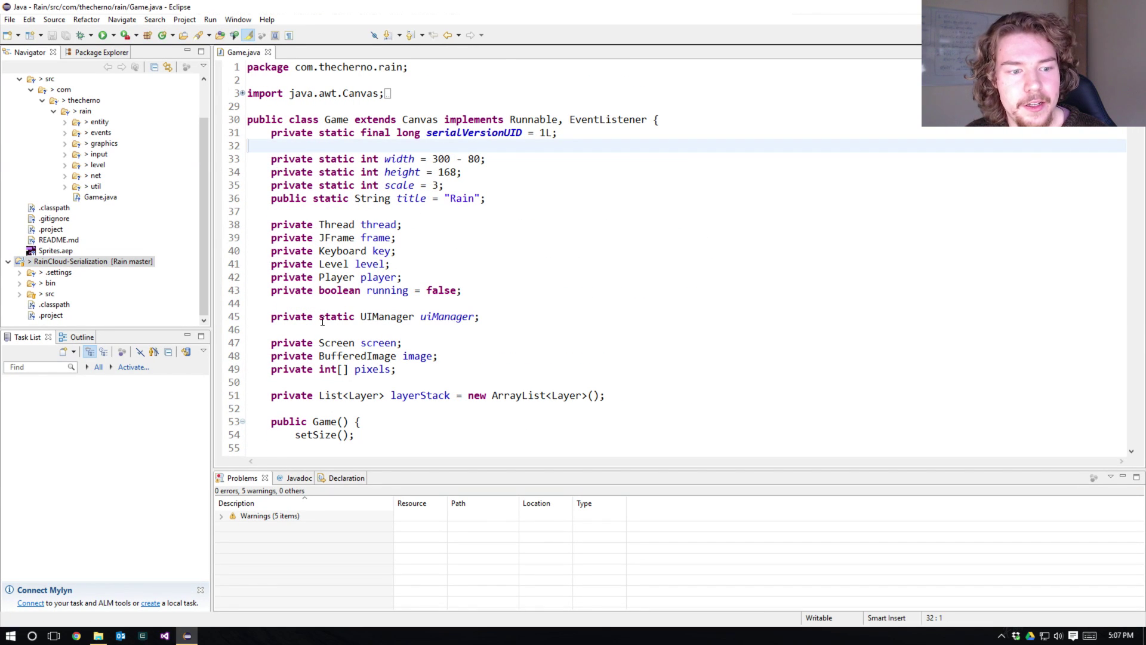
pyautogui.scroll(-7, 423, 333)
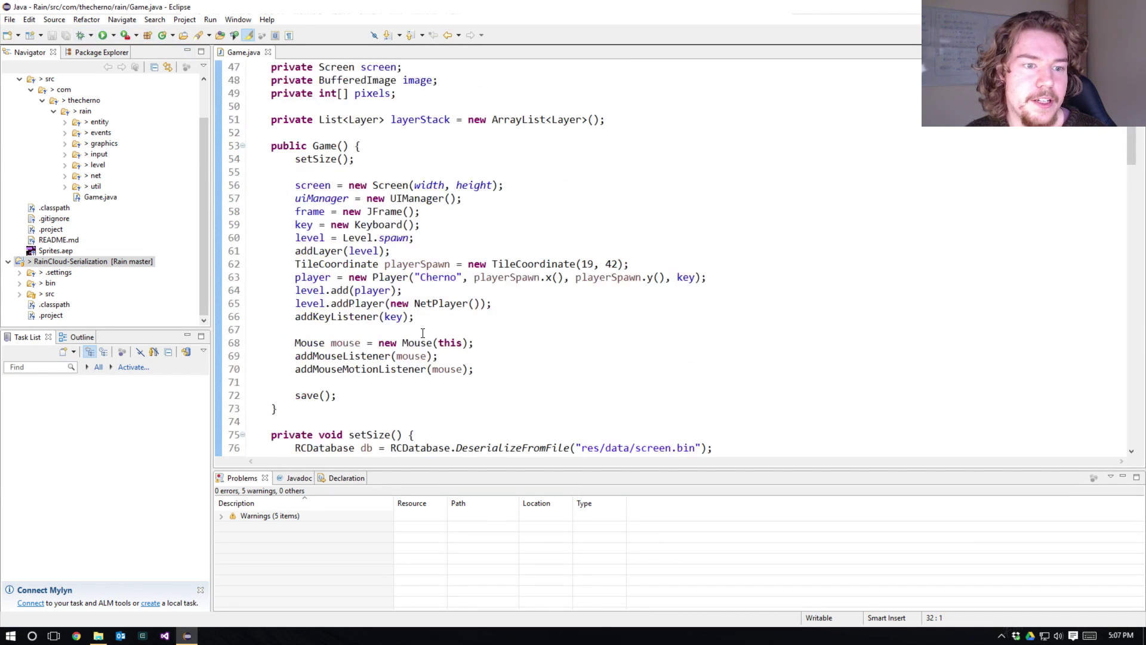
pyautogui.scroll(-13, 423, 332)
pyautogui.moveTo(379, 145); pyautogui.dragTo(279, 264)
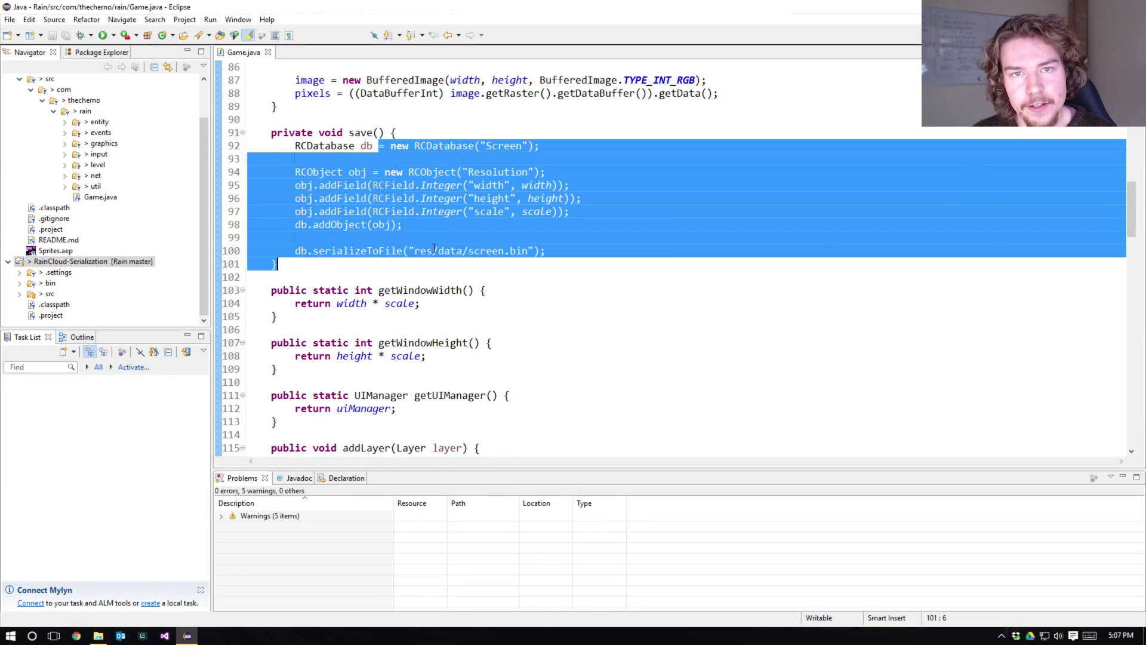
# - Open the declaration of the RCDatabase class from its use in setSize and view the top of the file
pyautogui.scroll(5, 434, 249)
pyautogui.click(322, 335)
pyautogui.press('F3')
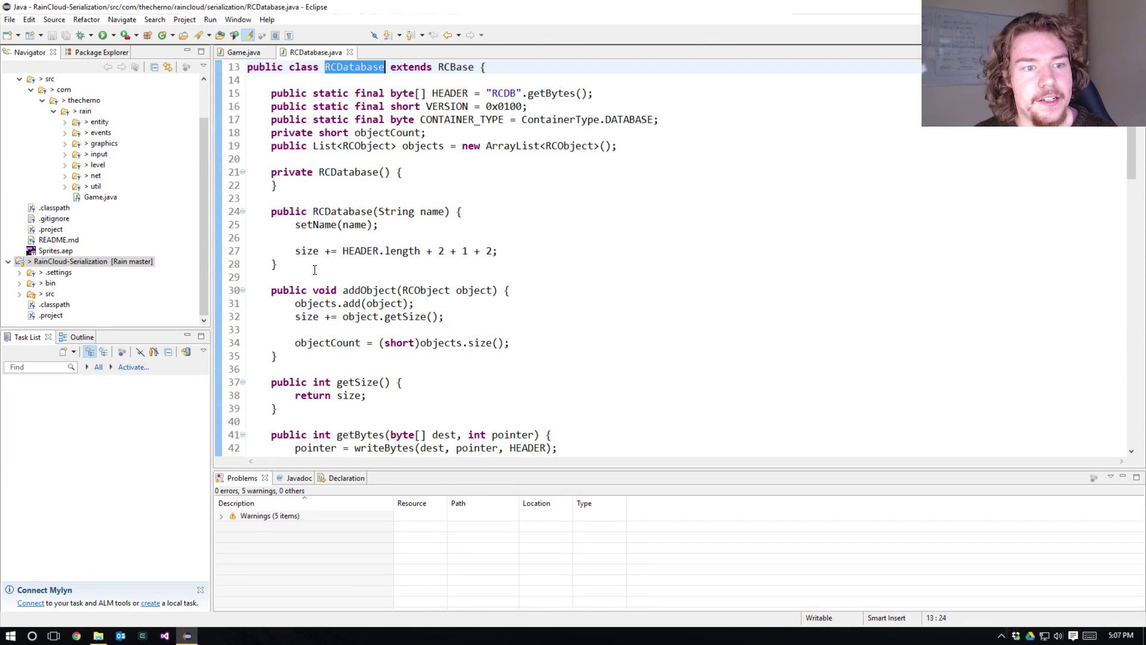
pyautogui.scroll(2, 314, 270)
pyautogui.scroll(2, 67, 186)
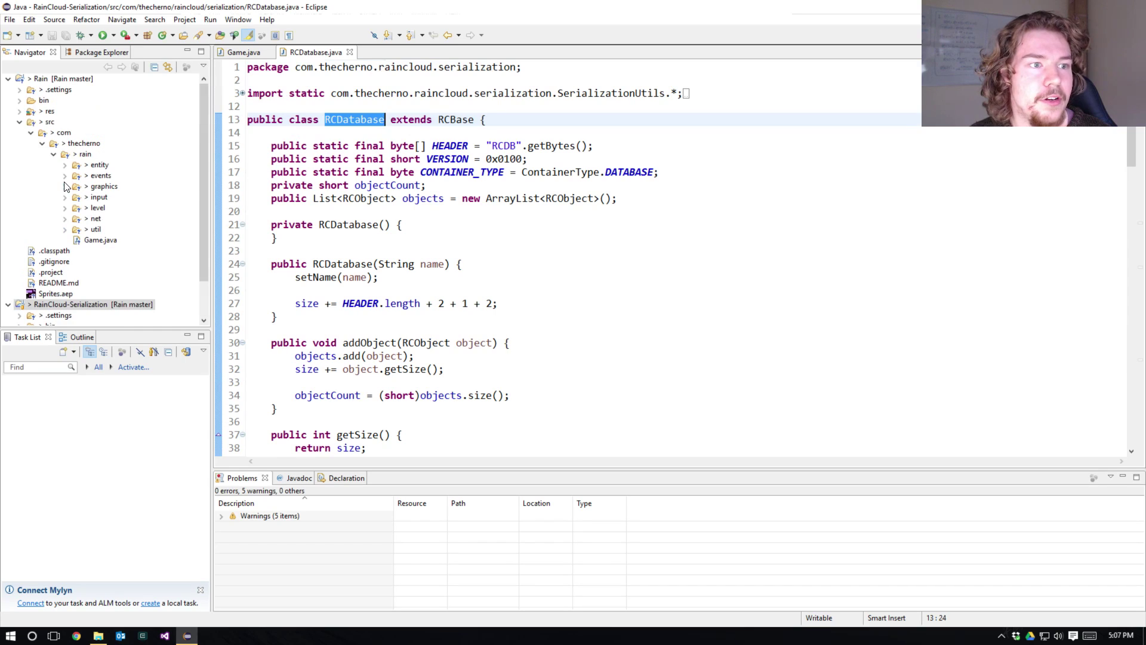